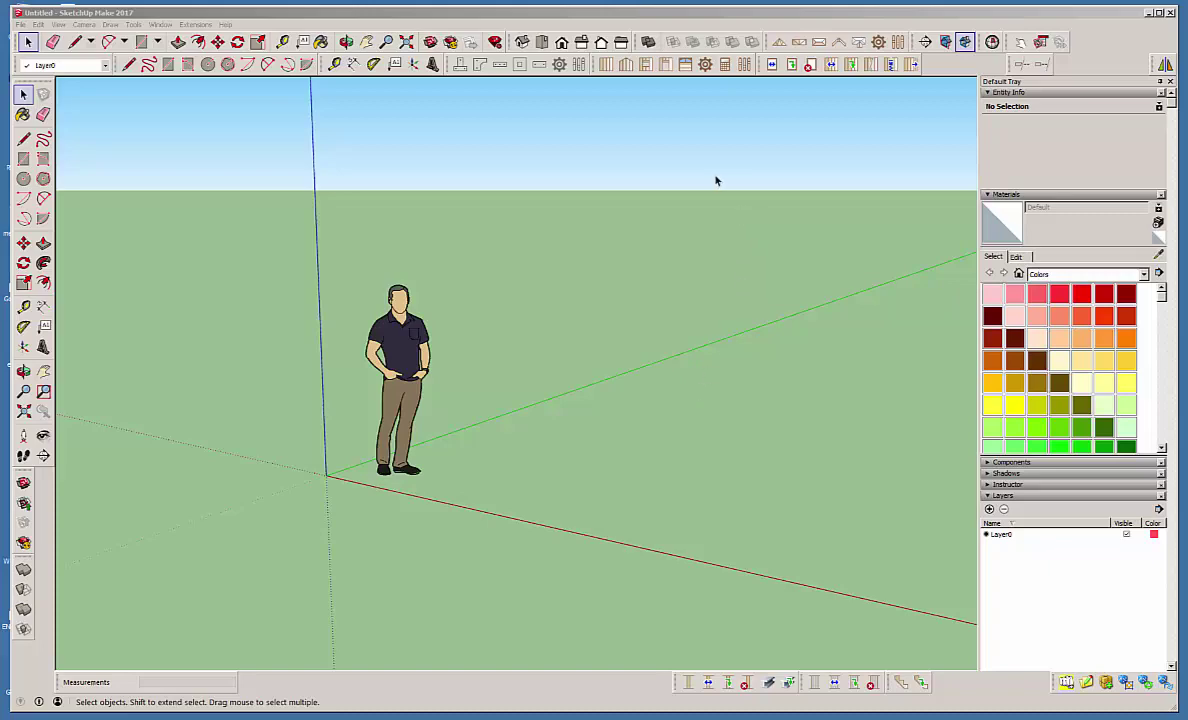
Step: Open the Medeek Wall global settings and review the general and wall options, including the wall preset setting
{"action": "left_click", "coordinate": [607, 72]}
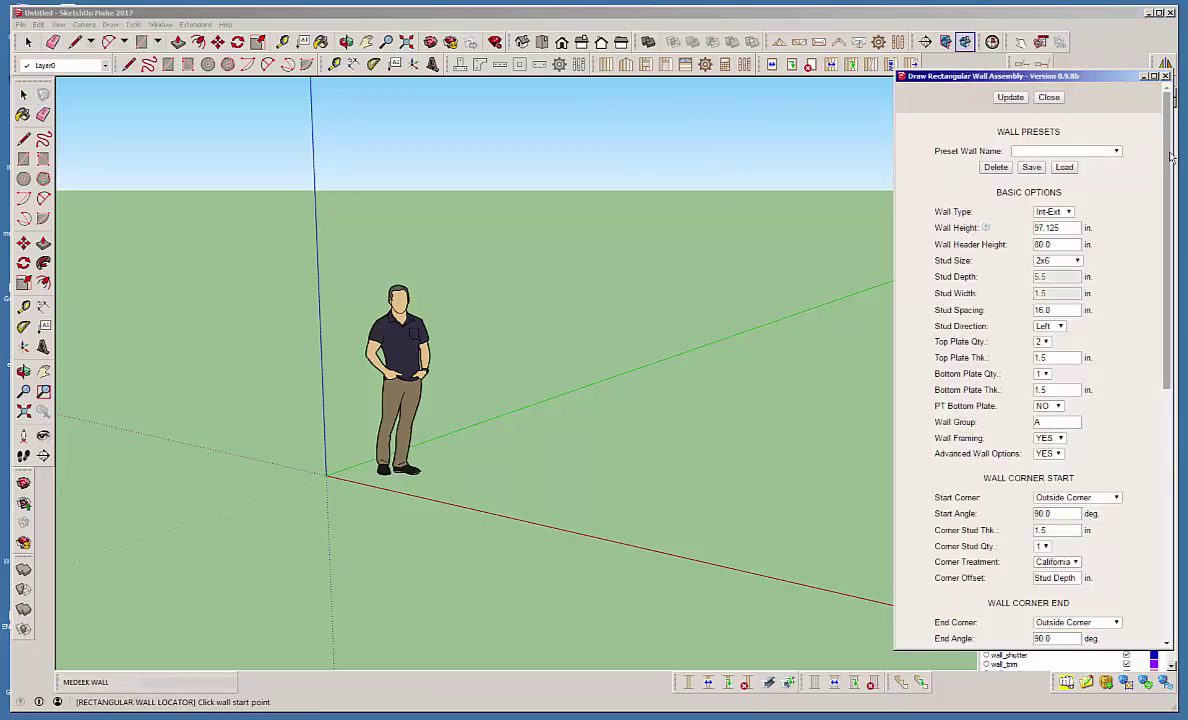
{"action": "left_click", "coordinate": [1050, 98]}
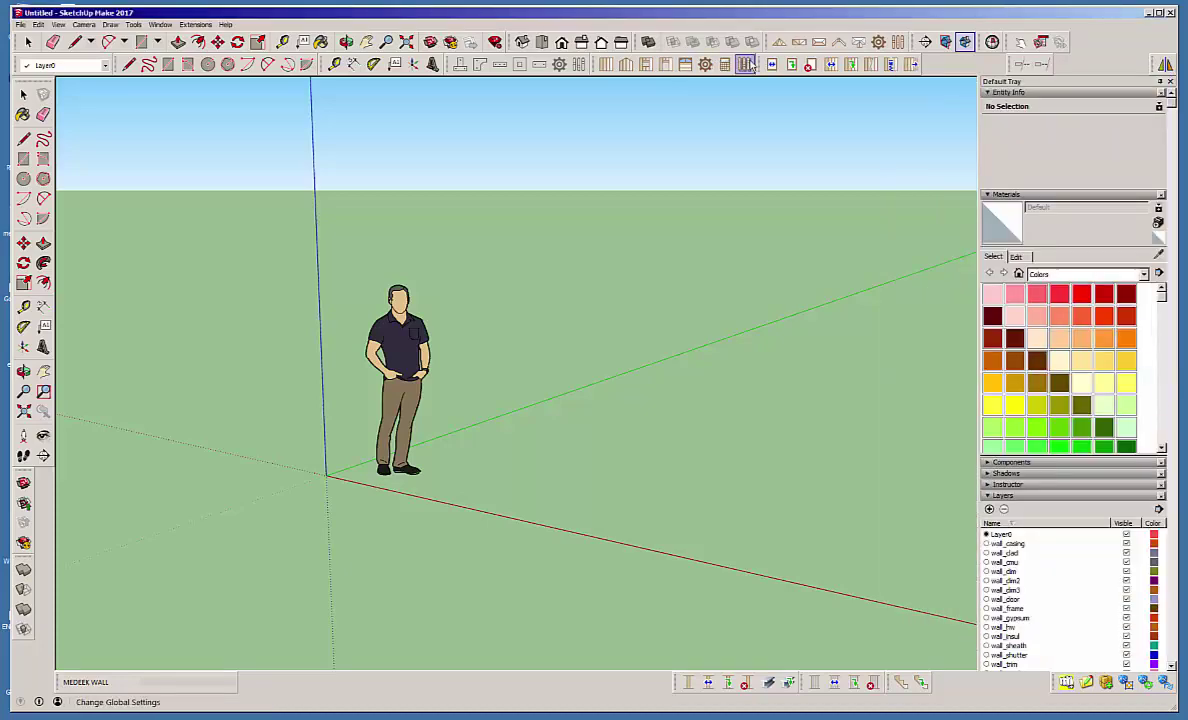
{"action": "left_click", "coordinate": [745, 64]}
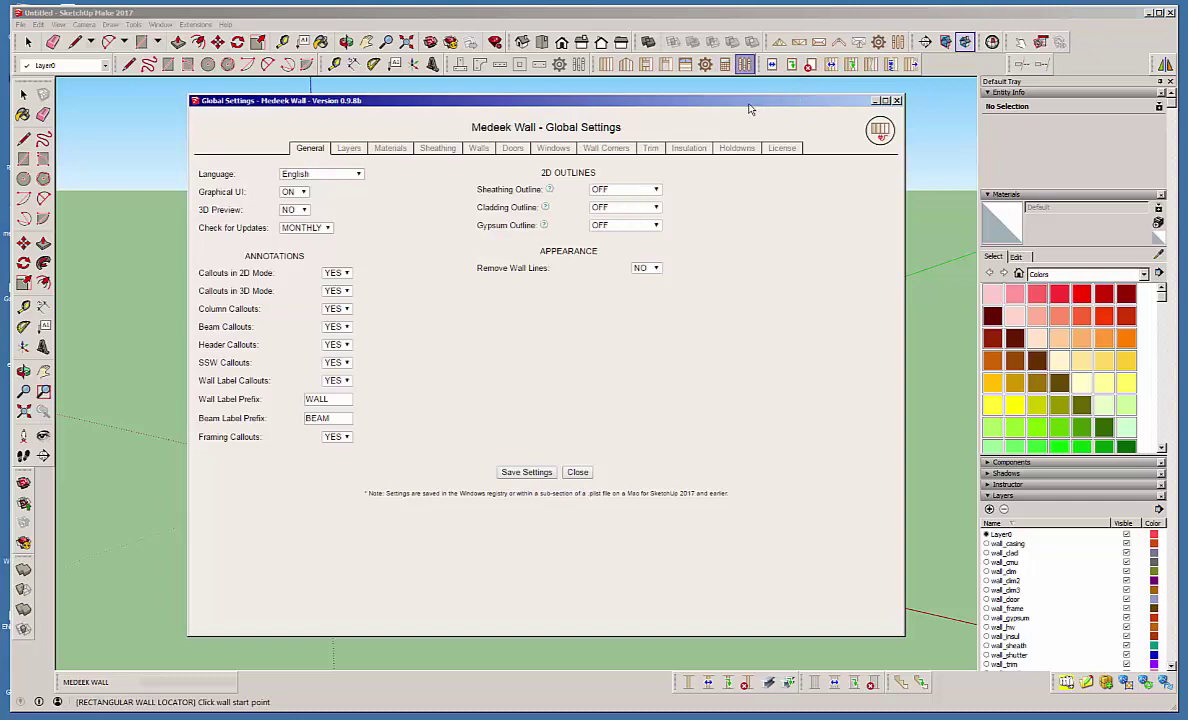
{"action": "left_click_drag", "start_coordinate": [698, 103], "coordinate": [782, 106]}
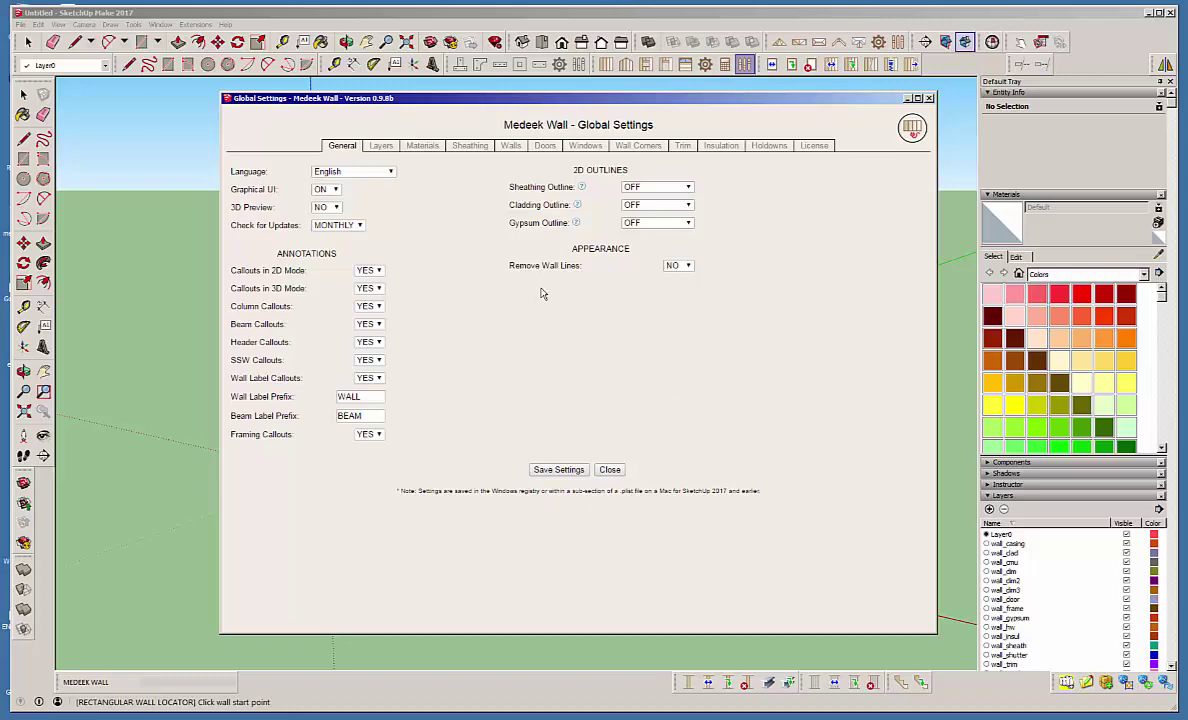
{"action": "left_click", "coordinate": [510, 146]}
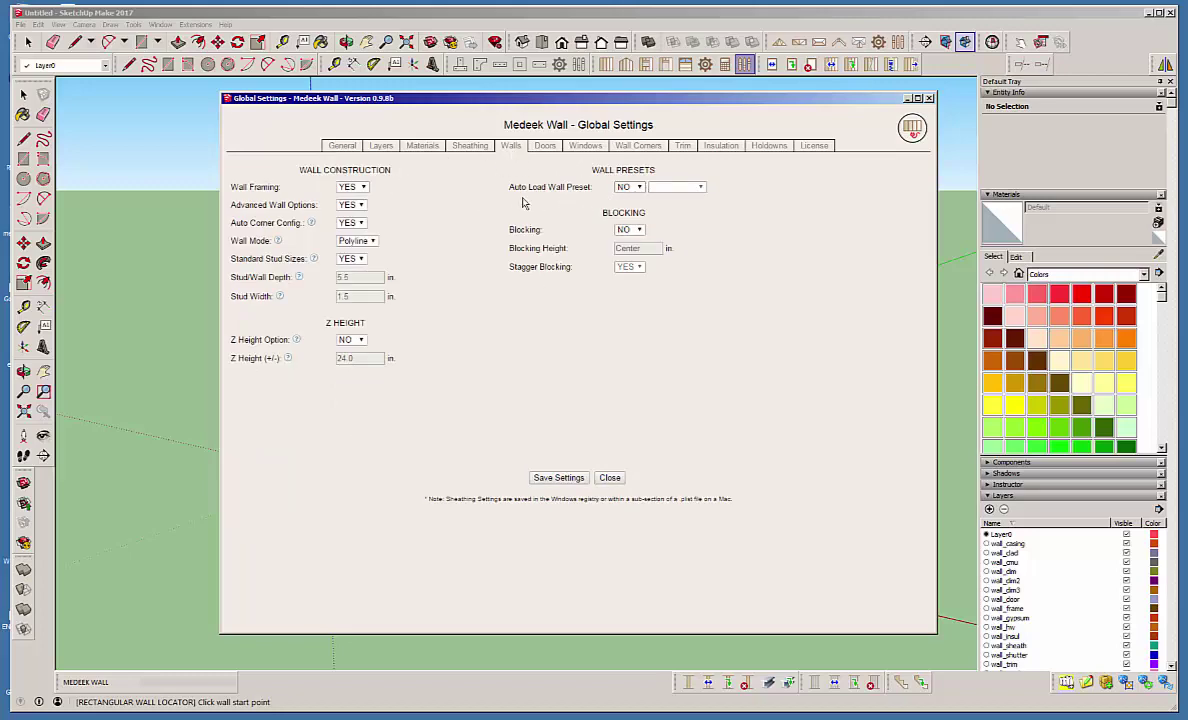
Step: Try setting Auto Load Wall Preset to YES, check the available presets, return it to NO and close the global settings
{"action": "left_click", "coordinate": [638, 188]}
{"action": "left_click", "coordinate": [626, 212]}
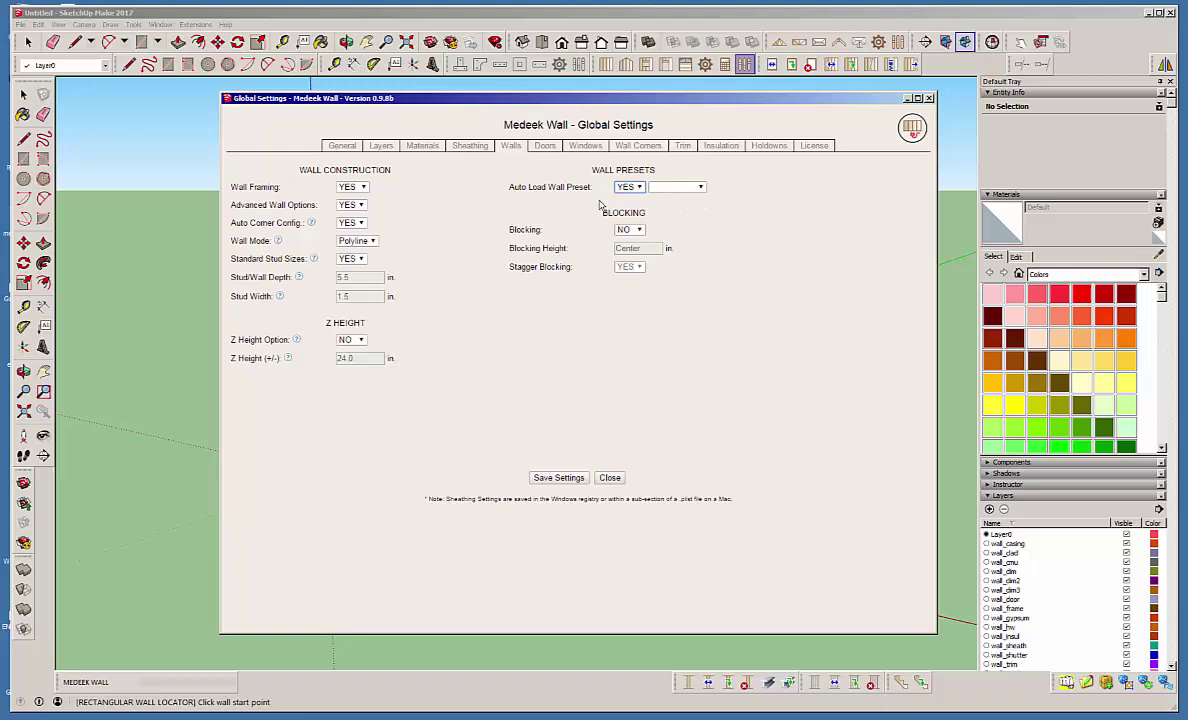
{"action": "left_click", "coordinate": [700, 187]}
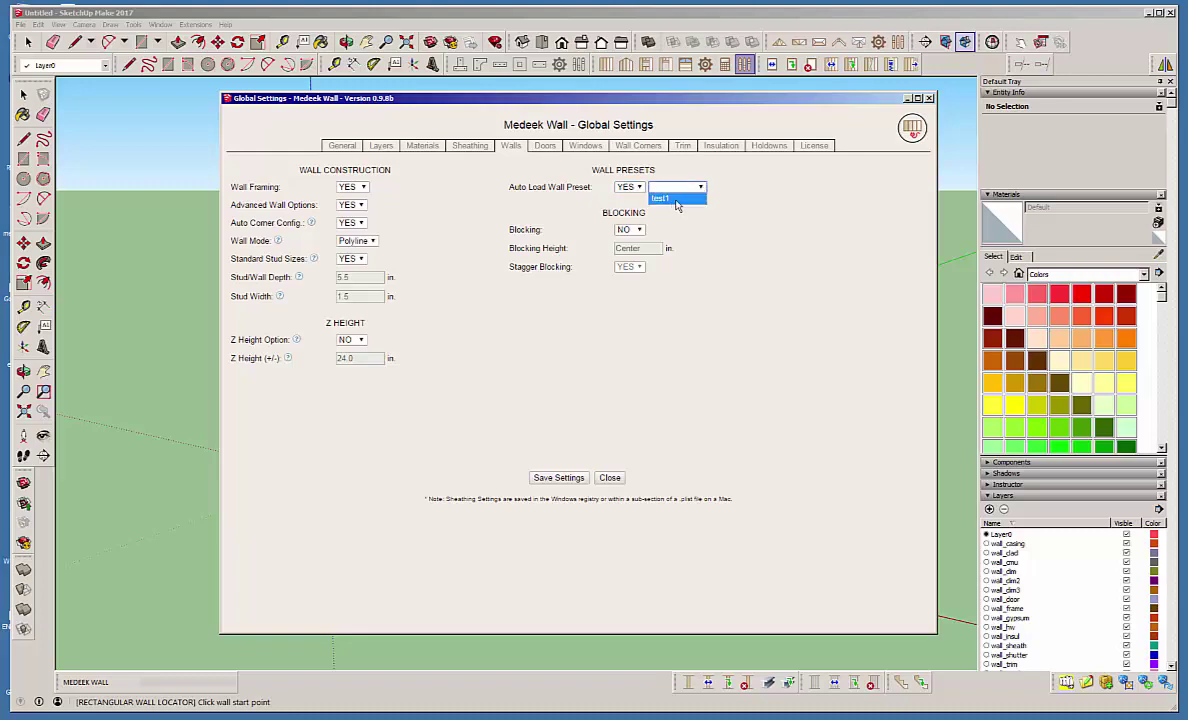
{"action": "left_click", "coordinate": [756, 186]}
{"action": "left_click", "coordinate": [636, 188]}
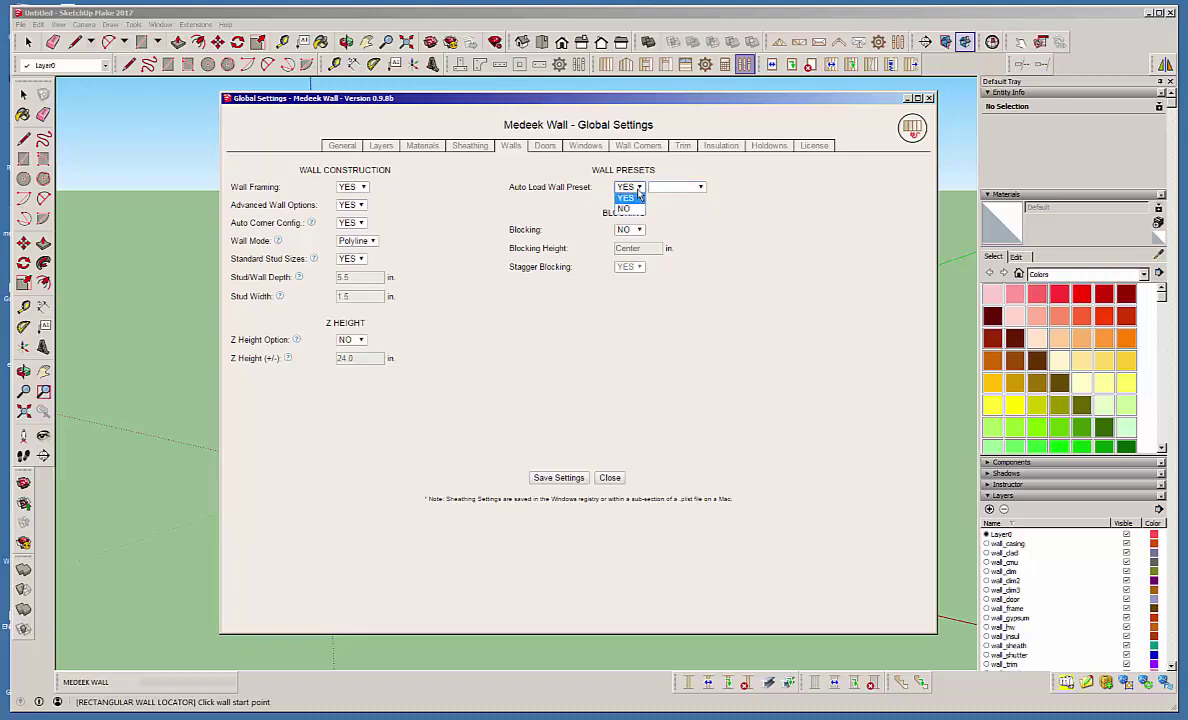
{"action": "left_click", "coordinate": [638, 210]}
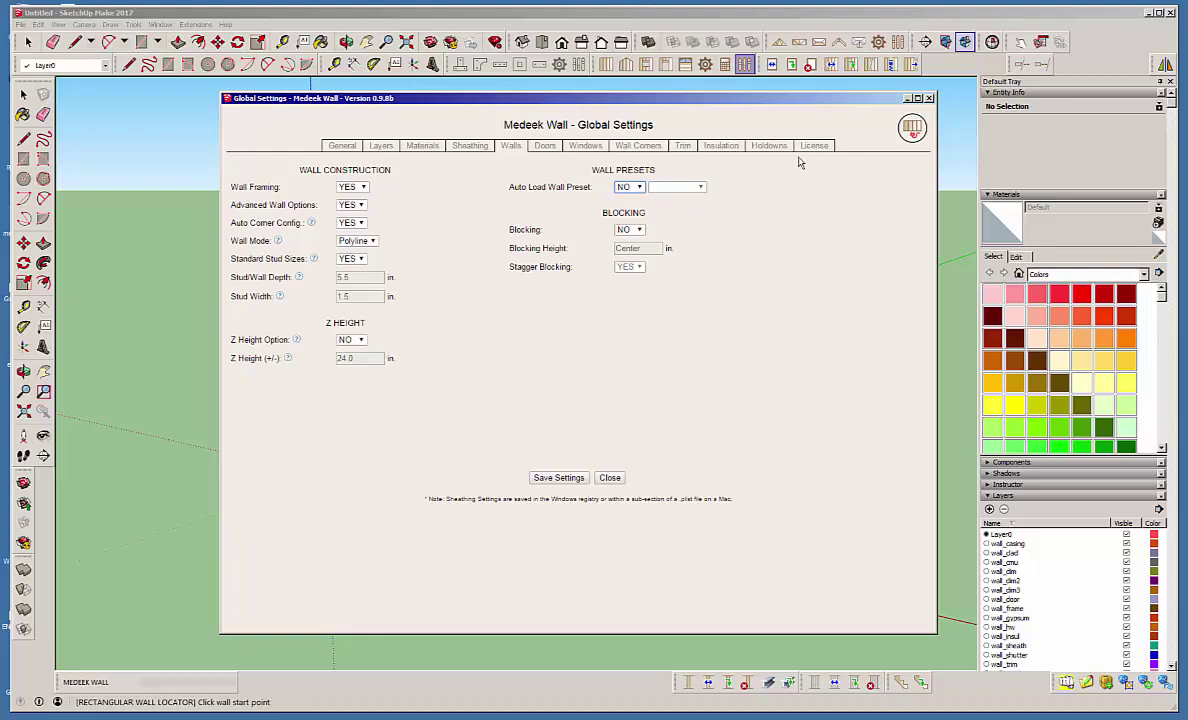
{"action": "left_click", "coordinate": [609, 478]}
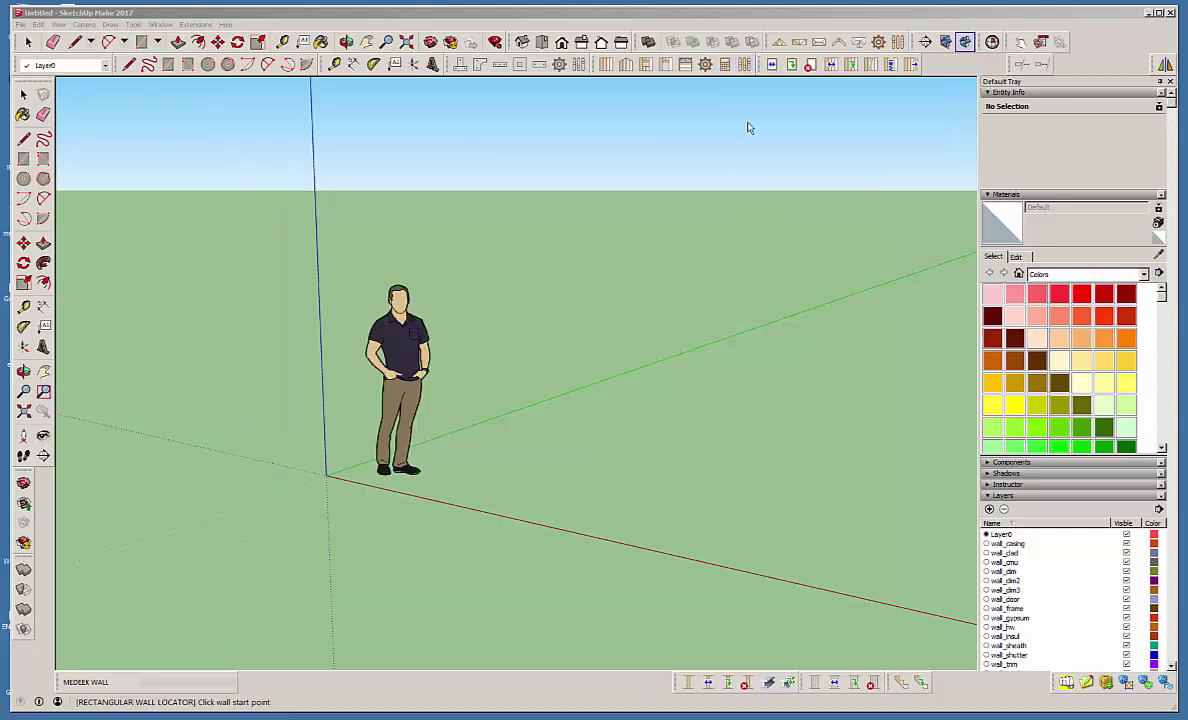
{"action": "left_click", "coordinate": [745, 64]}
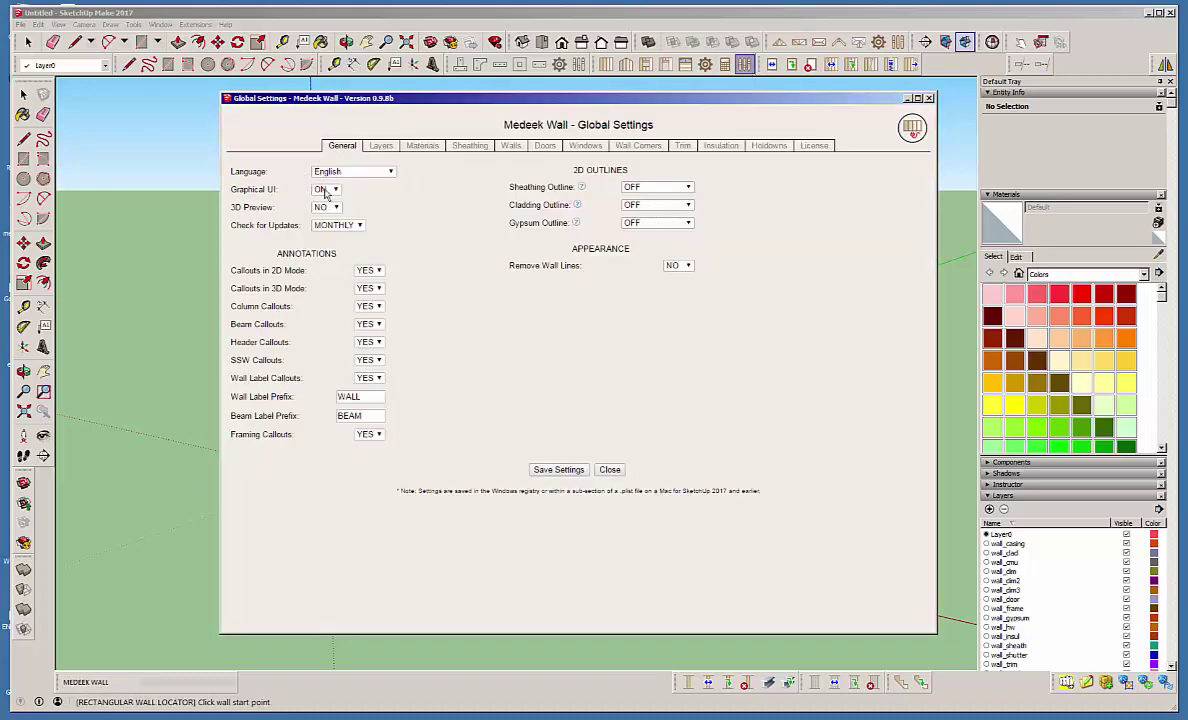
{"action": "left_click", "coordinate": [929, 99]}
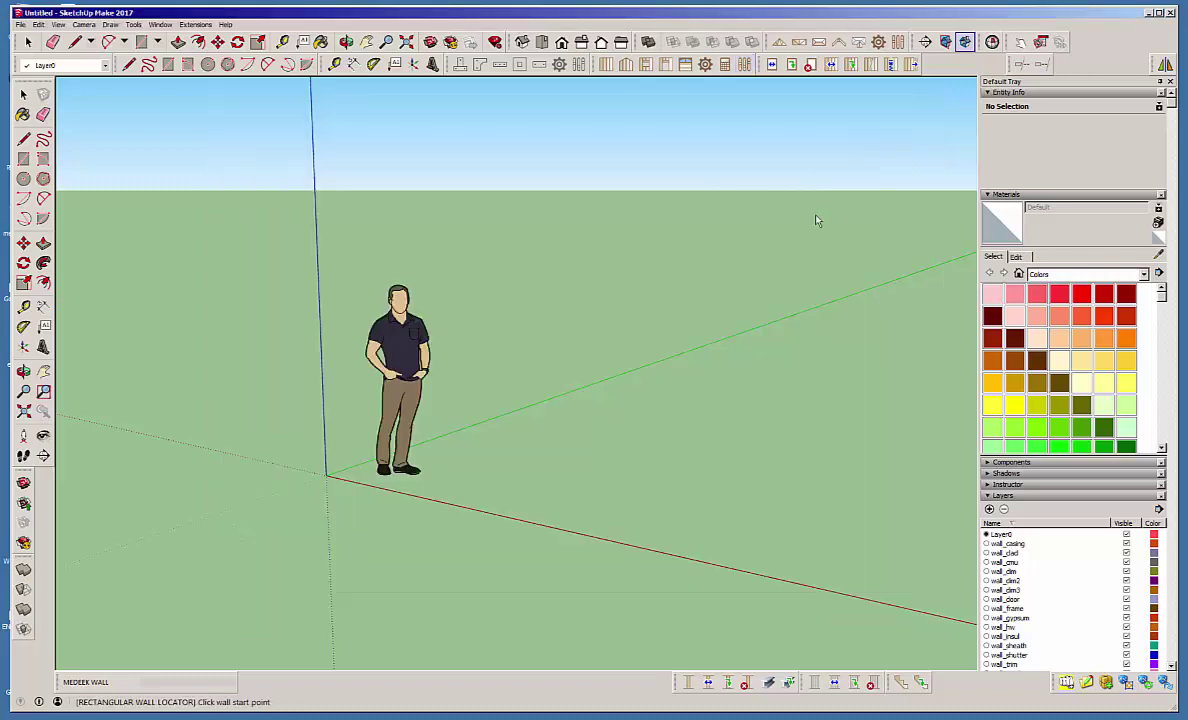
Step: Draw three connected 2x6 Int-Ext walls from the origin, about 13'4", 13'7" and 7' long, starting along the red axis
{"action": "left_click", "coordinate": [559, 64]}
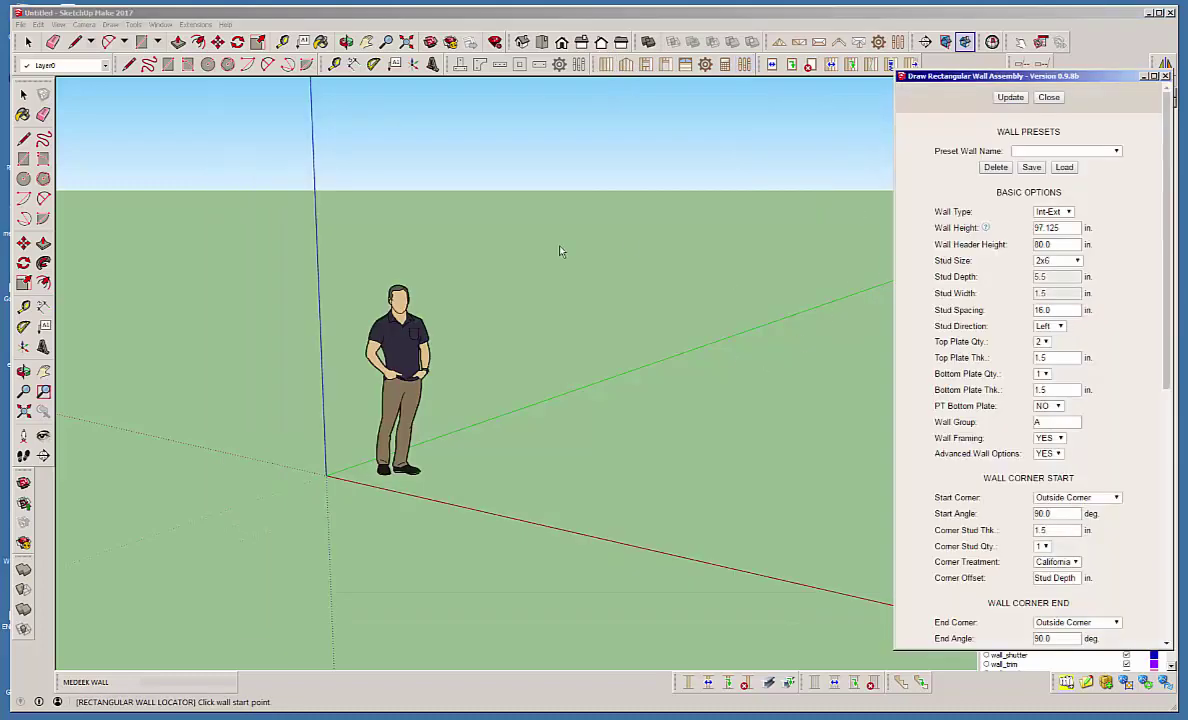
{"action": "left_click", "coordinate": [327, 478]}
{"action": "scroll", "coordinate": [133, 371], "scroll_direction": "down", "scroll_amount": 2}
{"action": "left_click", "coordinate": [547, 502]}
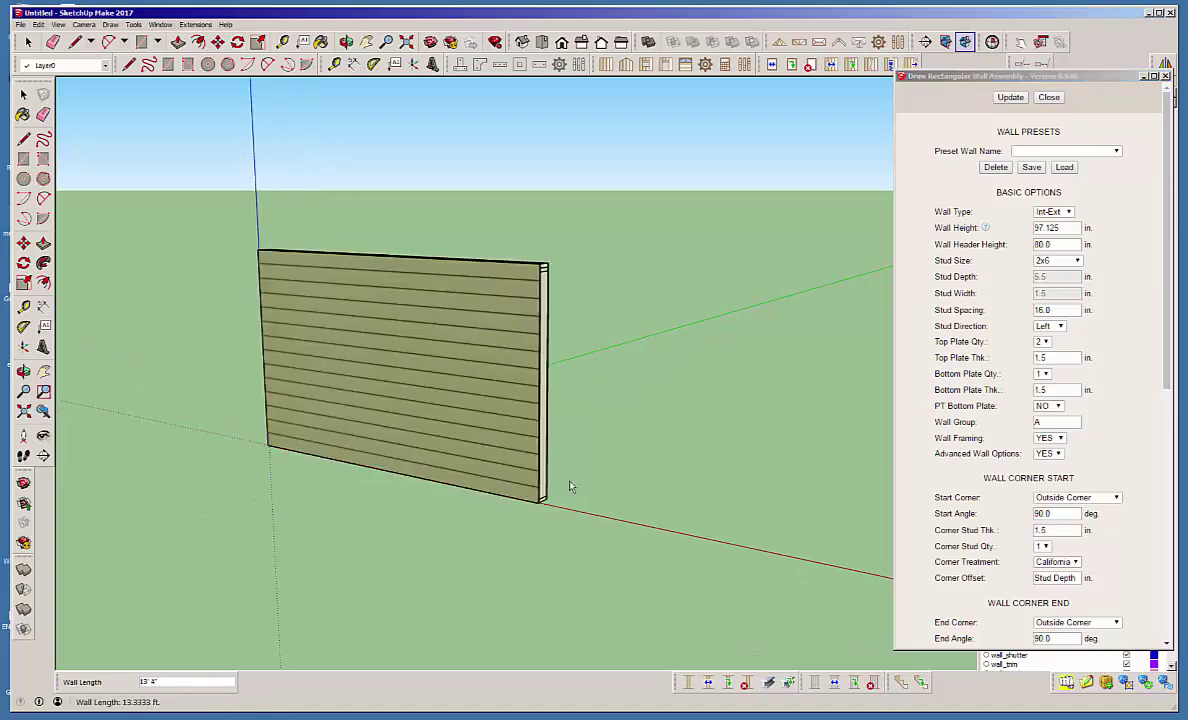
{"action": "left_click", "coordinate": [704, 431]}
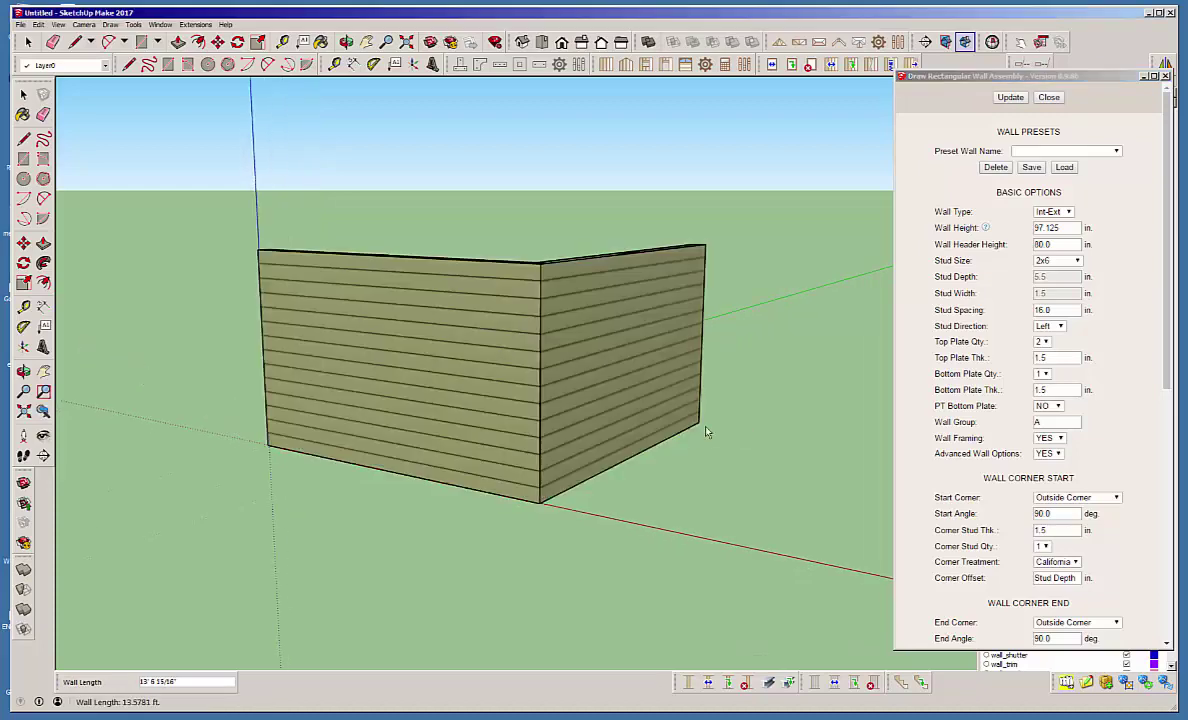
{"action": "left_click", "coordinate": [857, 445]}
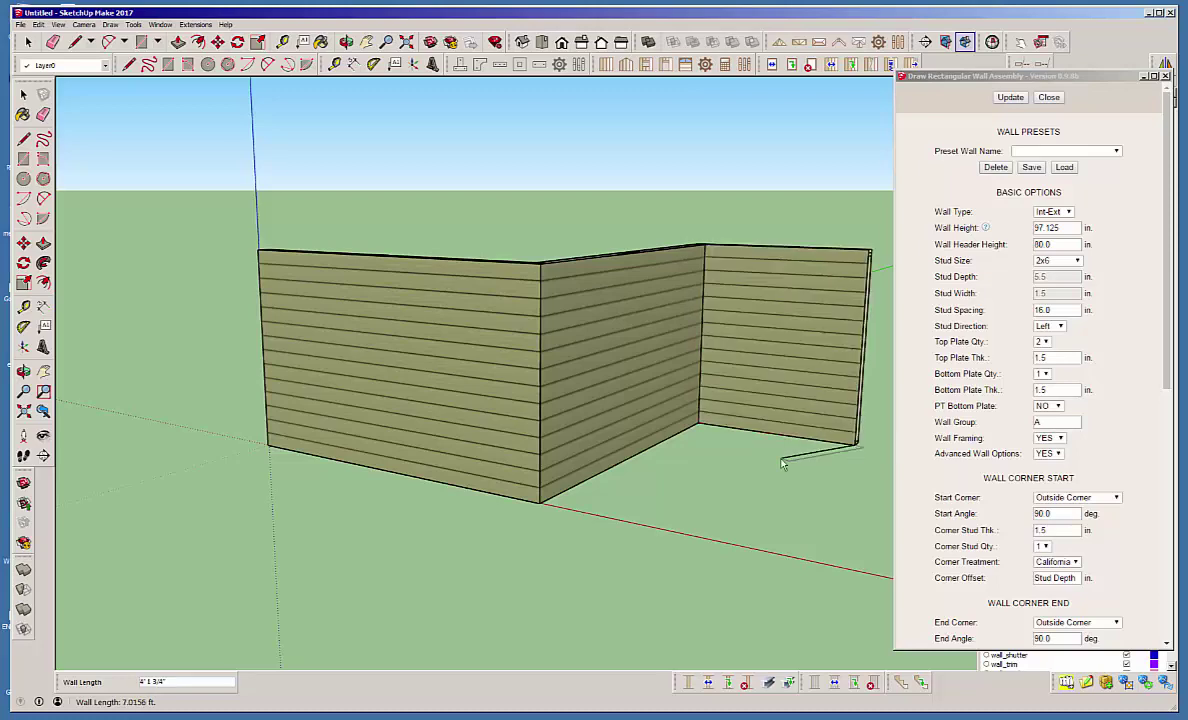
{"action": "key", "text": "space"}
Step: Insert a rectangular door 3' wide and 6' 8" high with a 6X6 header in the wall along the red axis
{"action": "left_click", "coordinate": [664, 64]}
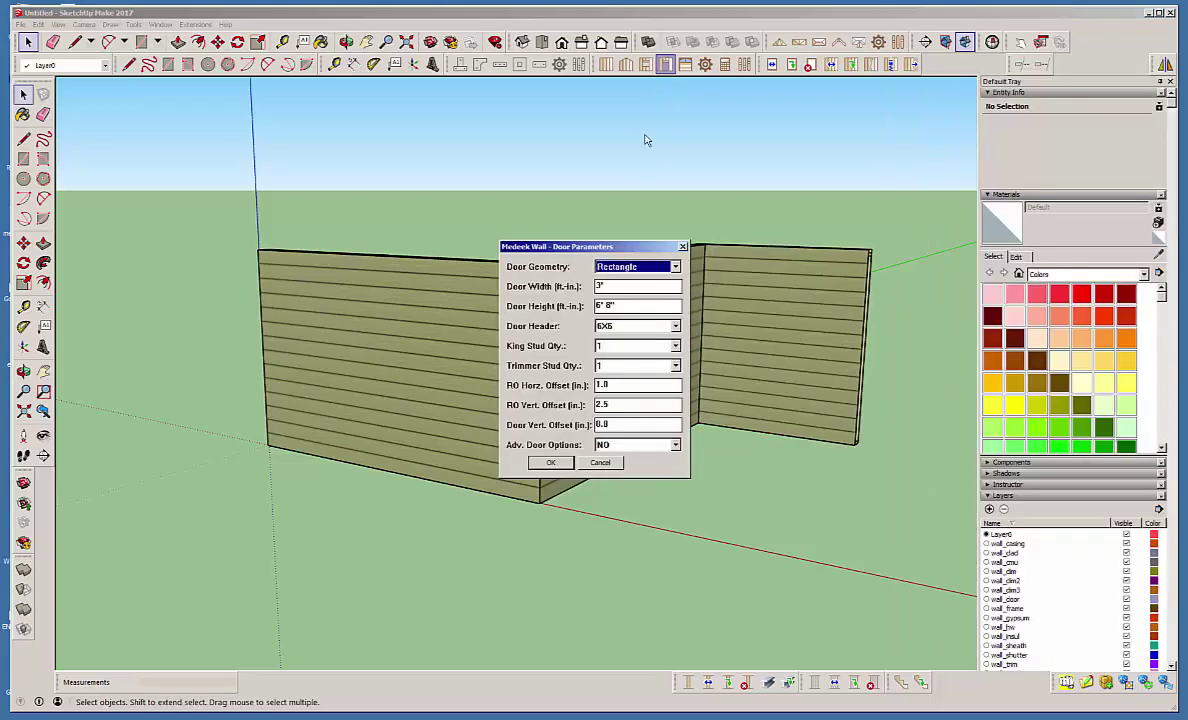
{"action": "left_click", "coordinate": [550, 462]}
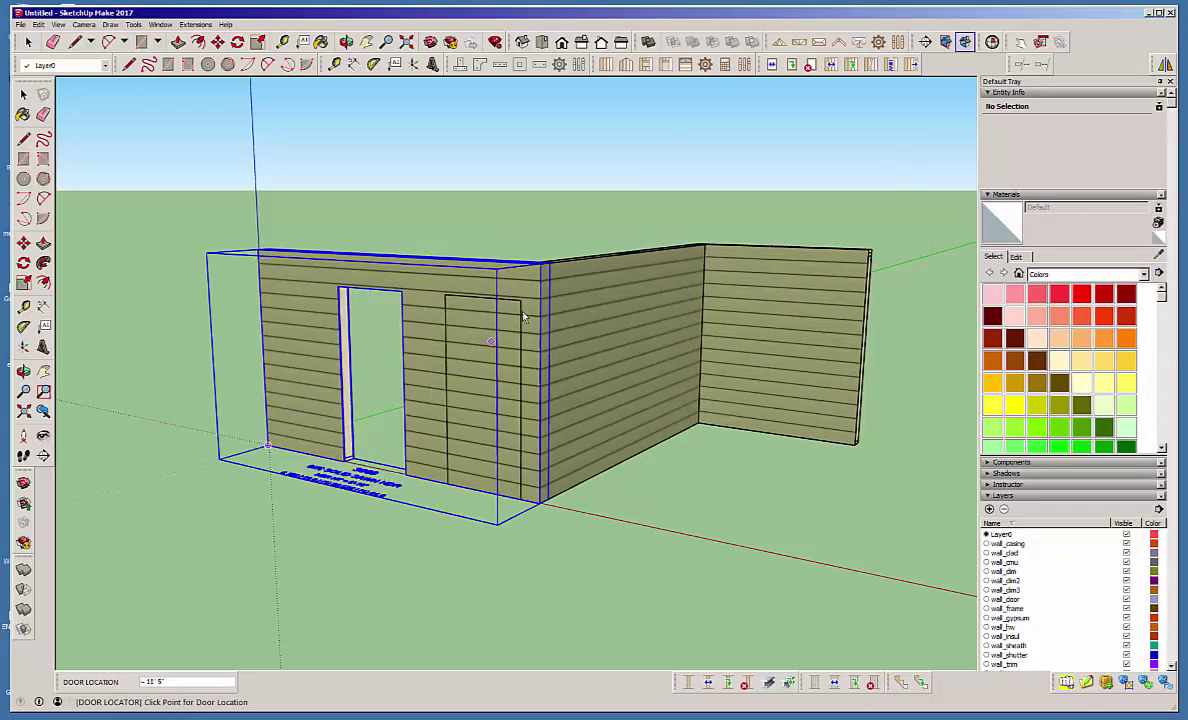
{"action": "left_click", "coordinate": [523, 317]}
Step: Insert a rectangular window 3' wide and 4' high with a 6X6 header in each of the other two exterior walls
{"action": "left_click", "coordinate": [645, 64]}
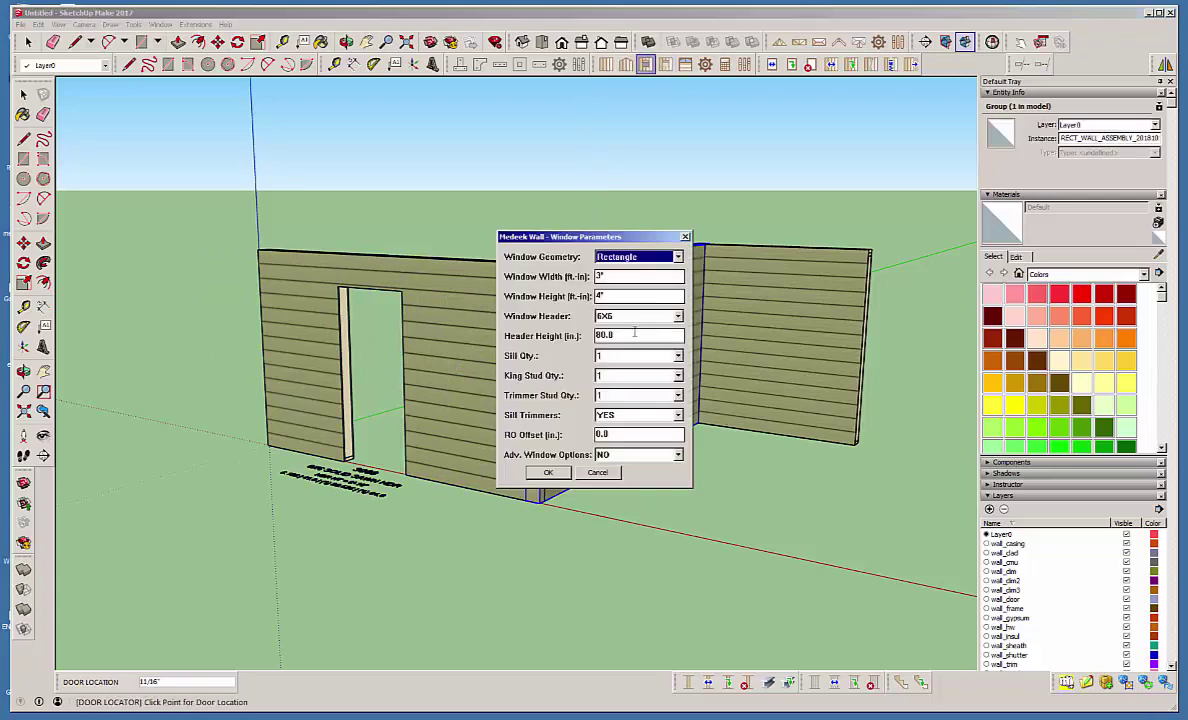
{"action": "left_click", "coordinate": [548, 472]}
{"action": "left_click", "coordinate": [615, 388]}
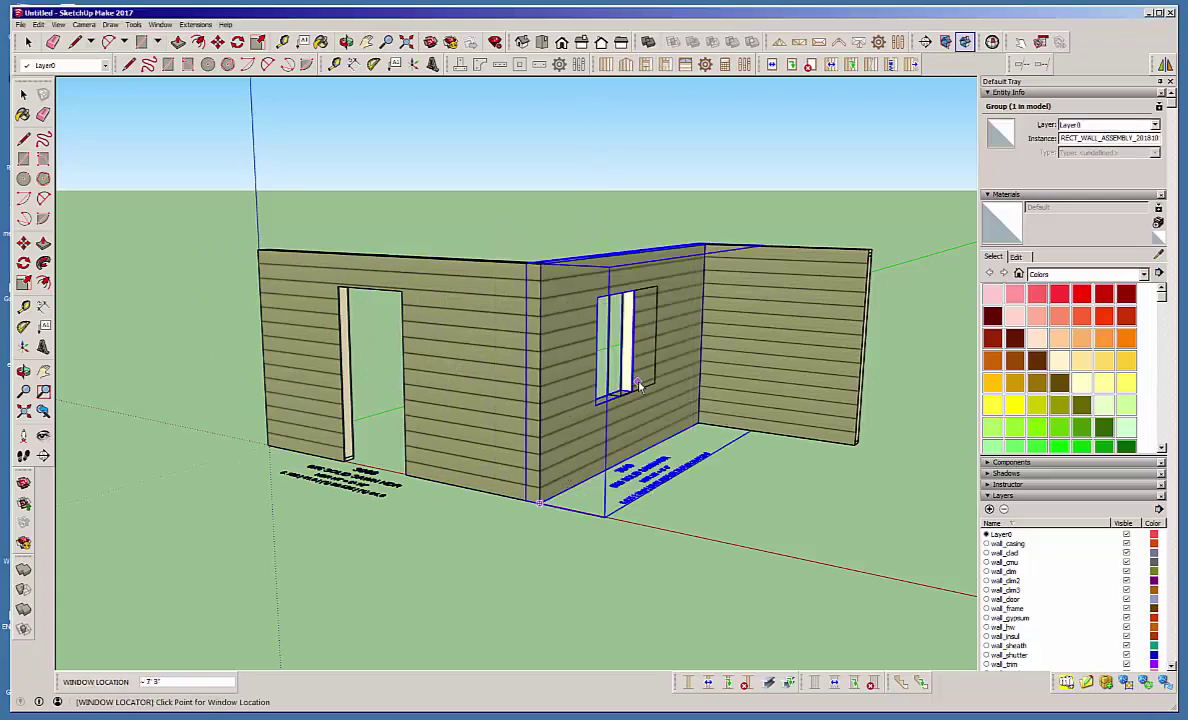
{"action": "left_click", "coordinate": [797, 358]}
{"action": "key", "text": "space"}
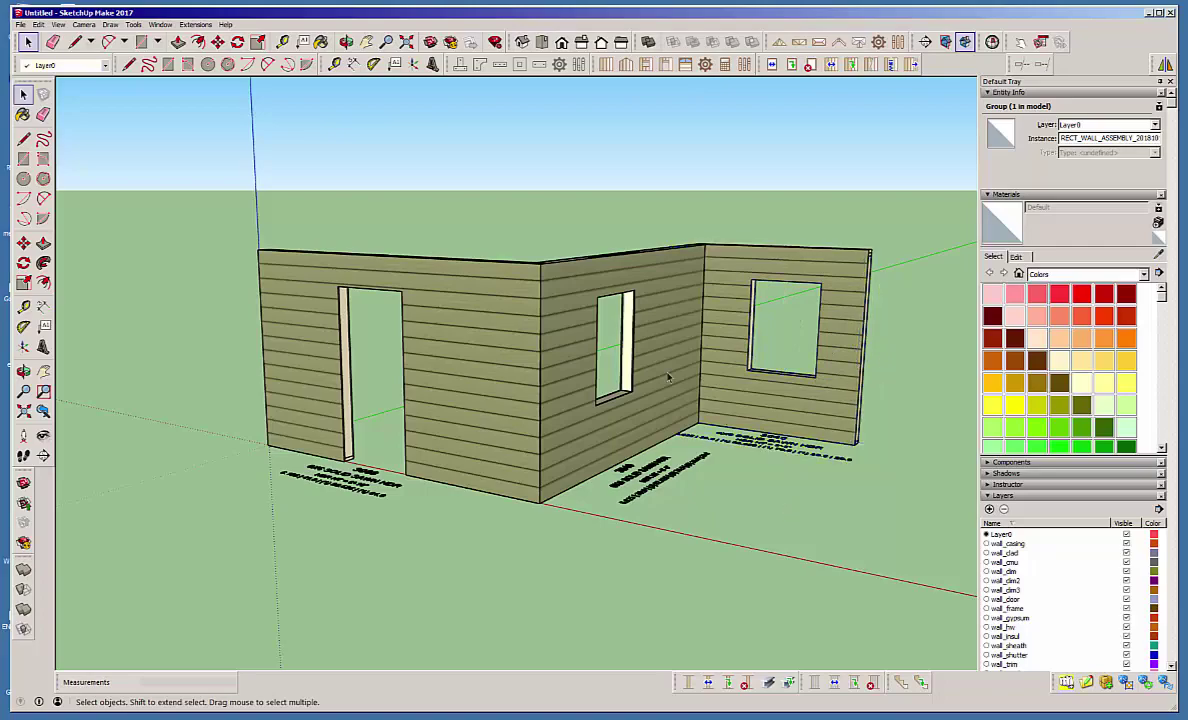
{"action": "middle_click_drag", "start_coordinate": [668, 377], "coordinate": [612, 388]}
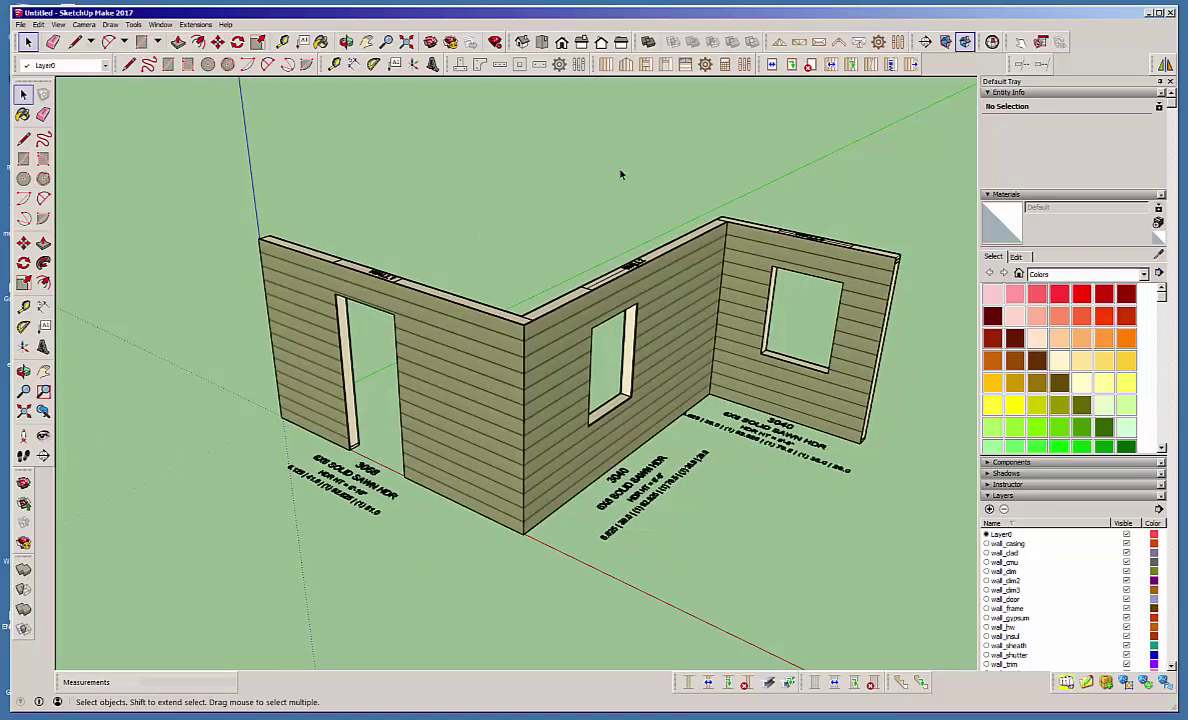
Step: Configure a new rectangular wall assembly with stud size 2x4 and wall type Int-Int
{"action": "left_click", "coordinate": [606, 66]}
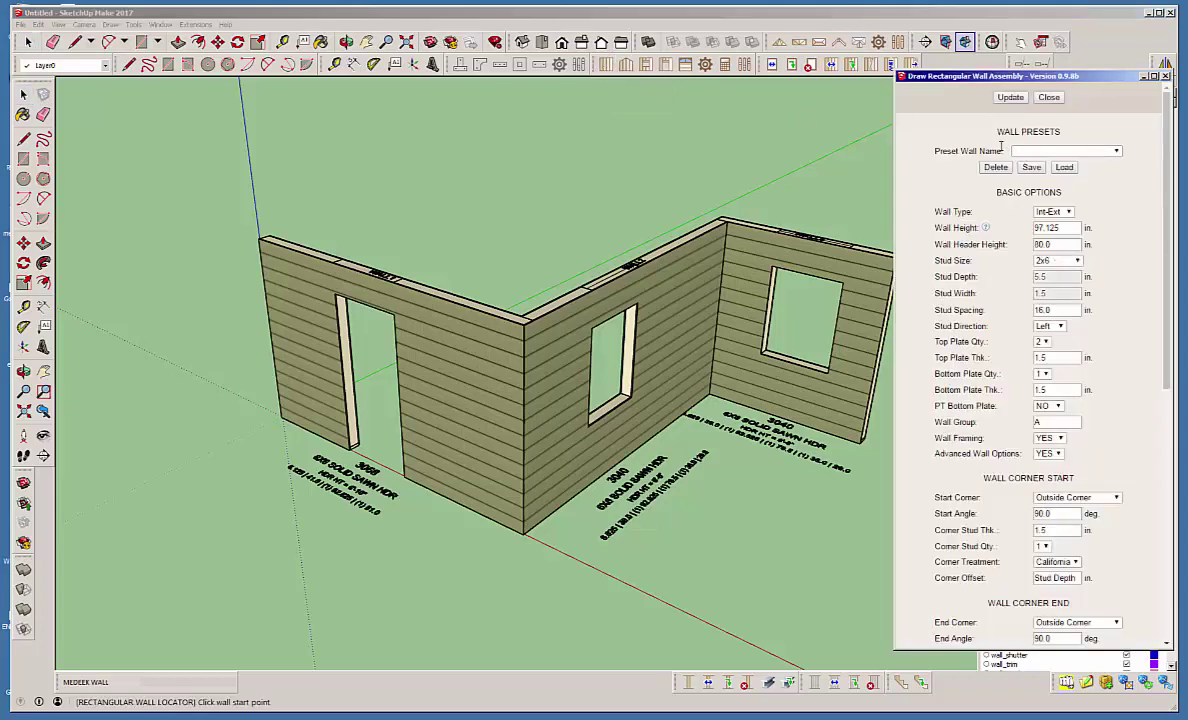
{"action": "left_click_drag", "start_coordinate": [972, 77], "coordinate": [941, 78]}
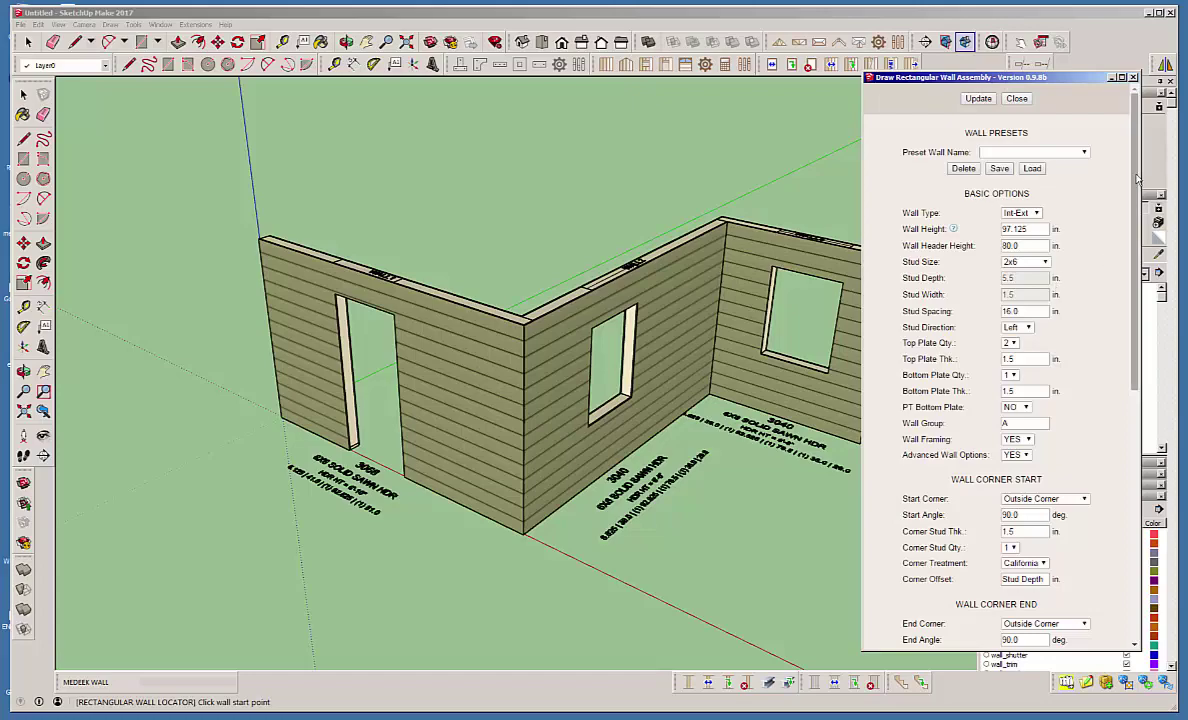
{"action": "scroll", "coordinate": [1137, 178], "scroll_direction": "down", "scroll_amount": 5}
{"action": "scroll", "coordinate": [1124, 172], "scroll_direction": "up", "scroll_amount": 5}
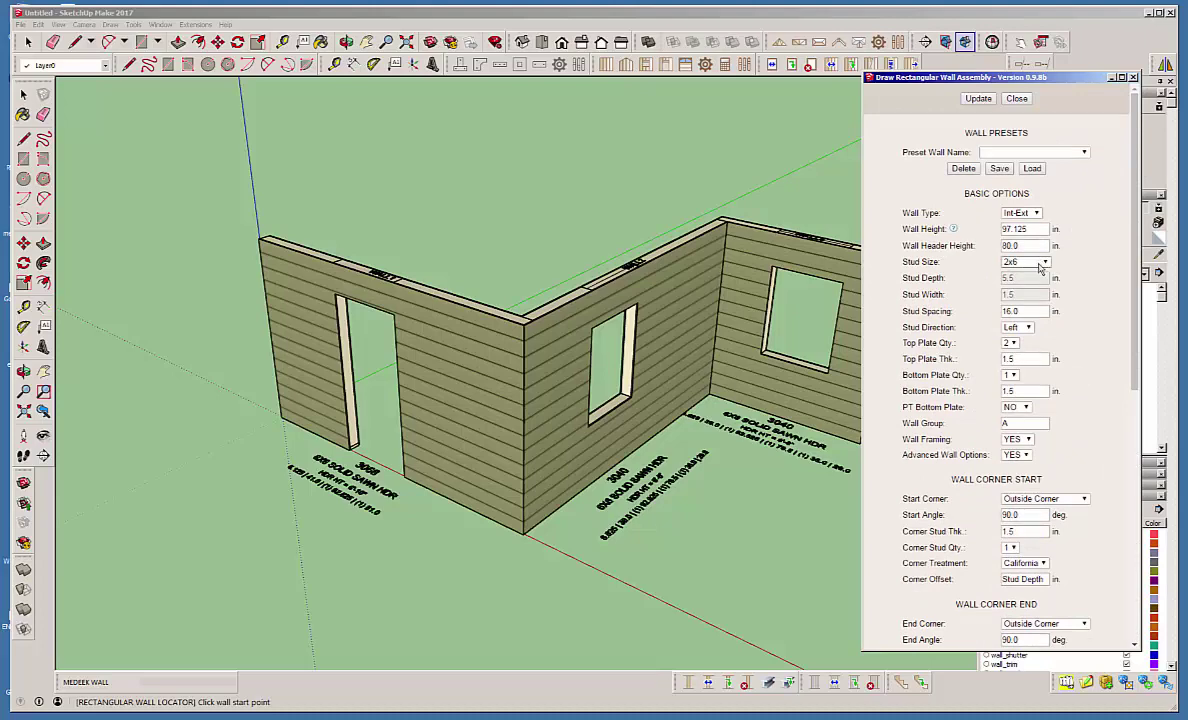
{"action": "left_click", "coordinate": [1041, 266]}
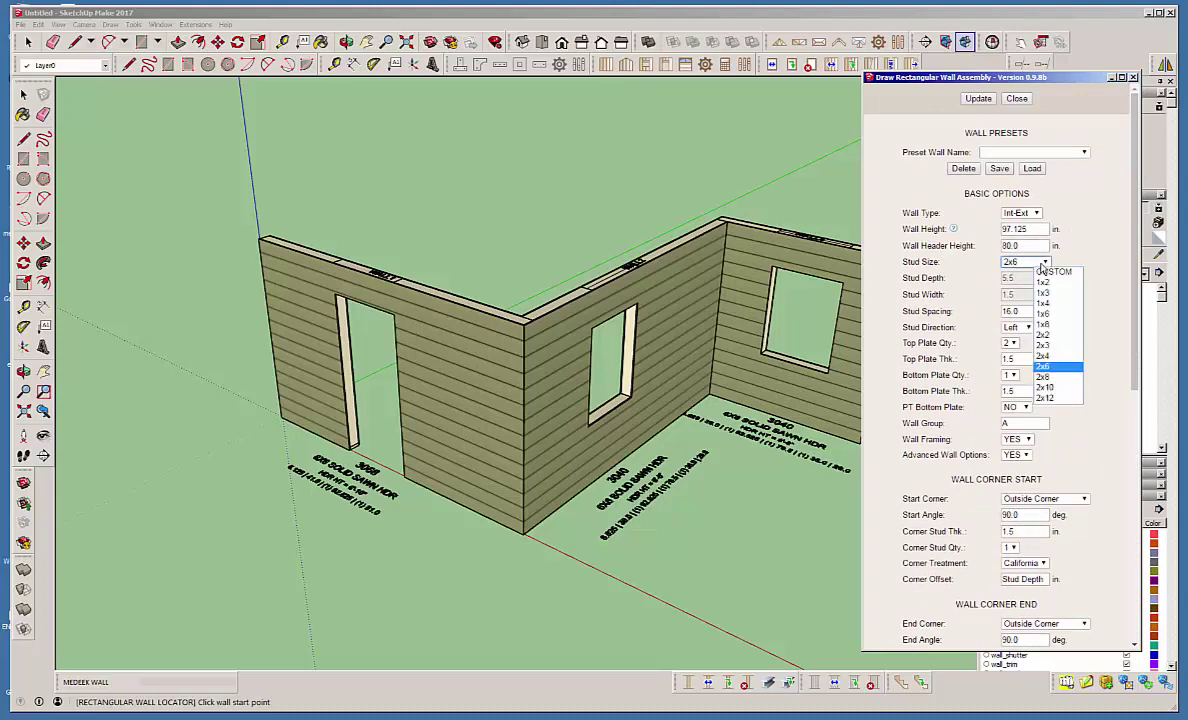
{"action": "left_click", "coordinate": [1043, 355]}
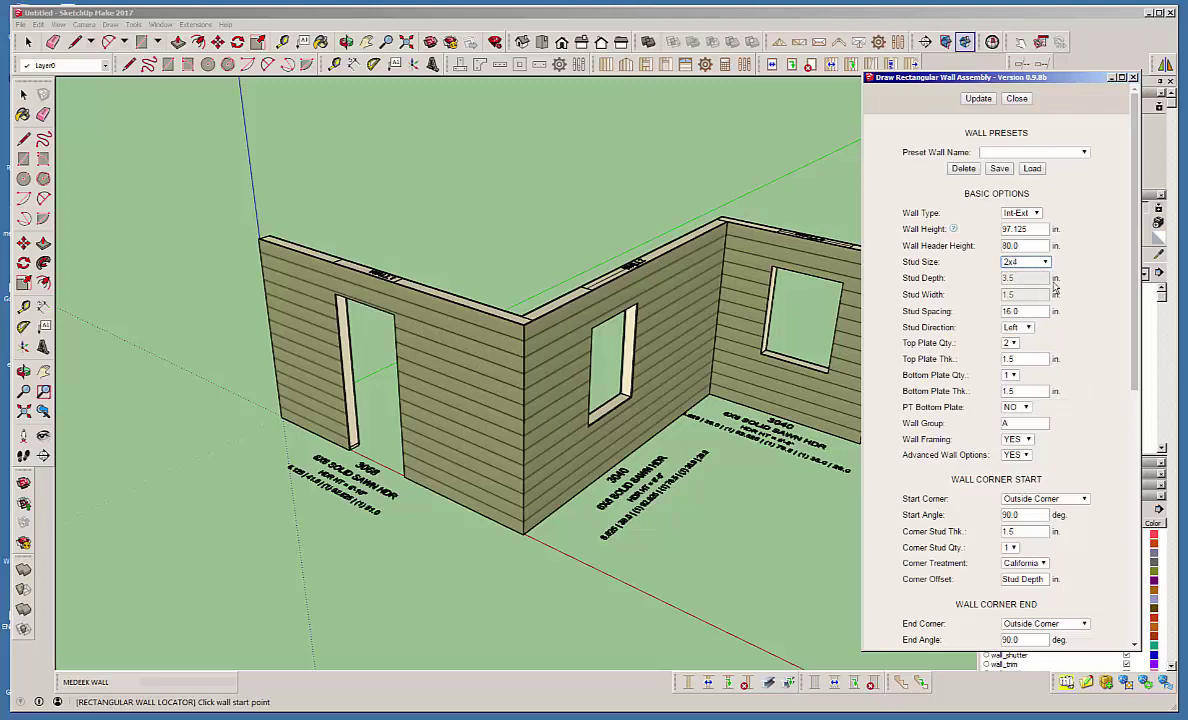
{"action": "left_click", "coordinate": [1030, 214]}
{"action": "left_click", "coordinate": [1020, 230]}
{"action": "left_click", "coordinate": [977, 99]}
Step: Draw two connected interior walls in front of the door wall, about 8'4" and 3'6" long, forming a corner
{"action": "left_click", "coordinate": [188, 463]}
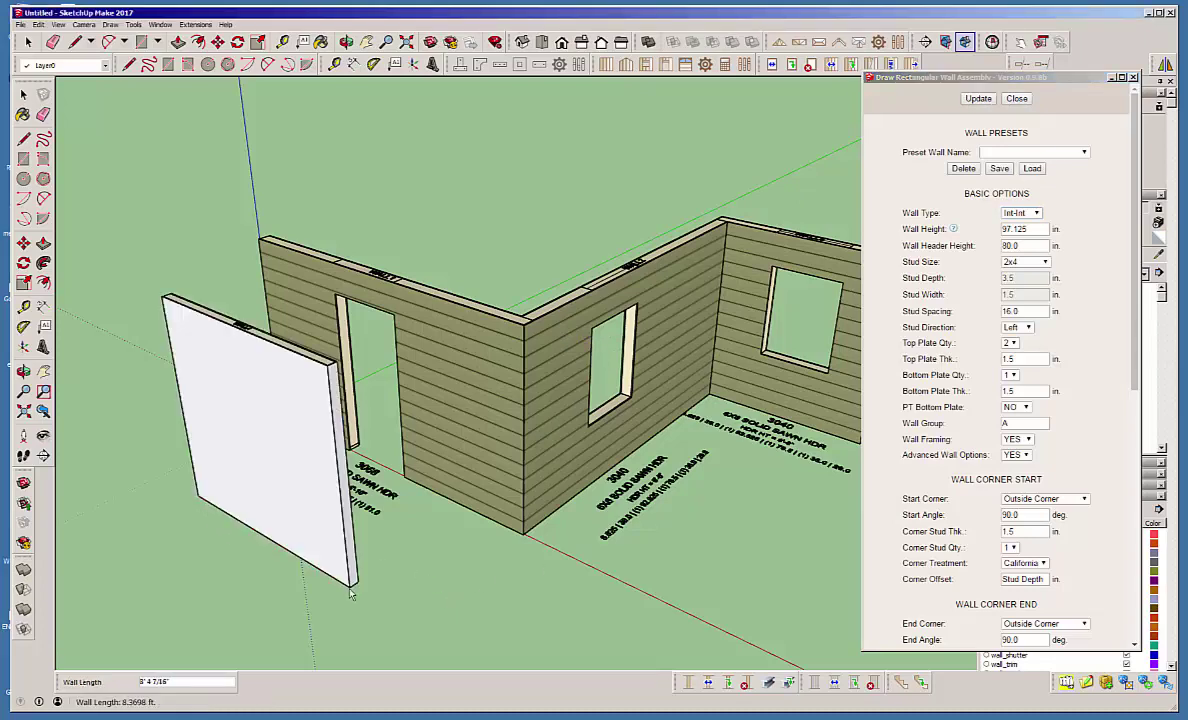
{"action": "left_click", "coordinate": [350, 590]}
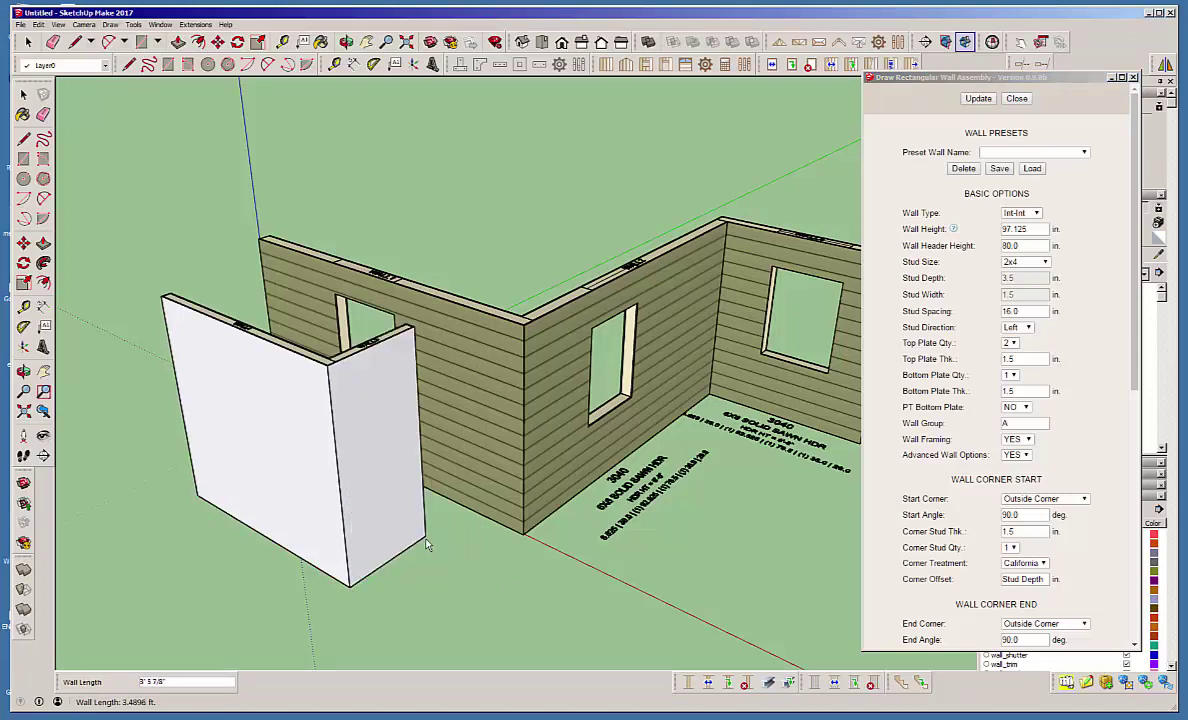
{"action": "left_click", "coordinate": [426, 545]}
{"action": "key", "text": "Escape"}
Step: Save the current interior wall settings as a preset named intwall1 and check the preset list
{"action": "left_click", "coordinate": [1074, 111]}
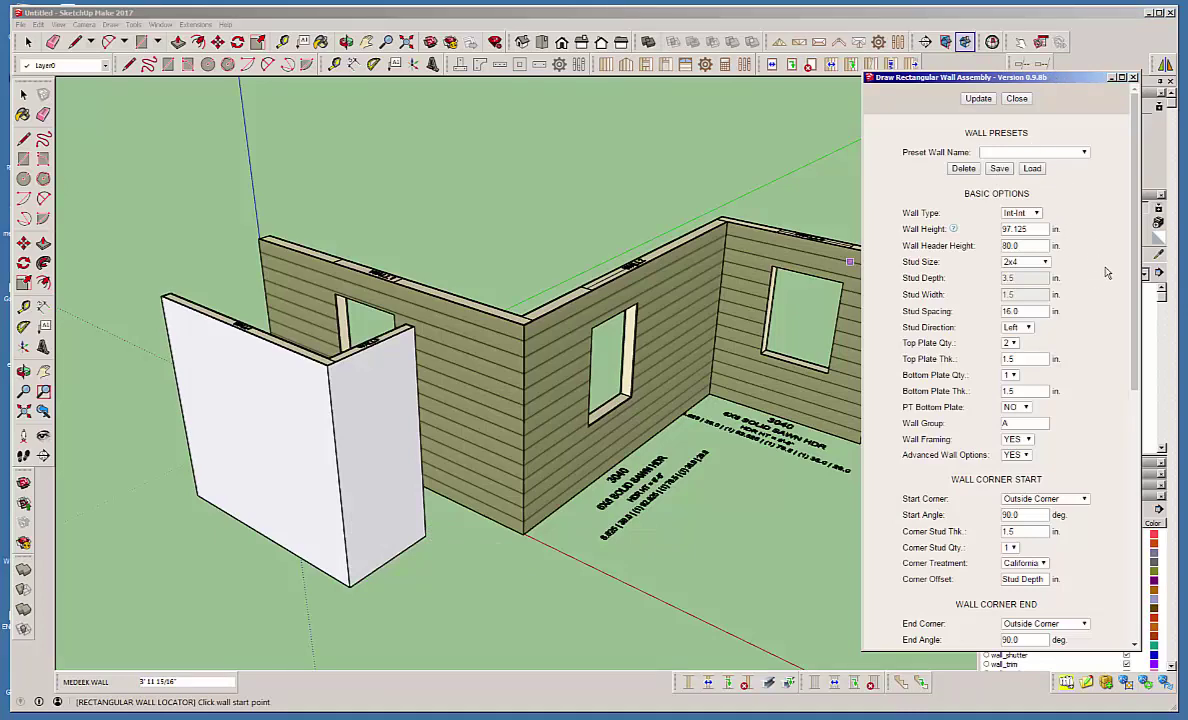
{"action": "left_click", "coordinate": [999, 170]}
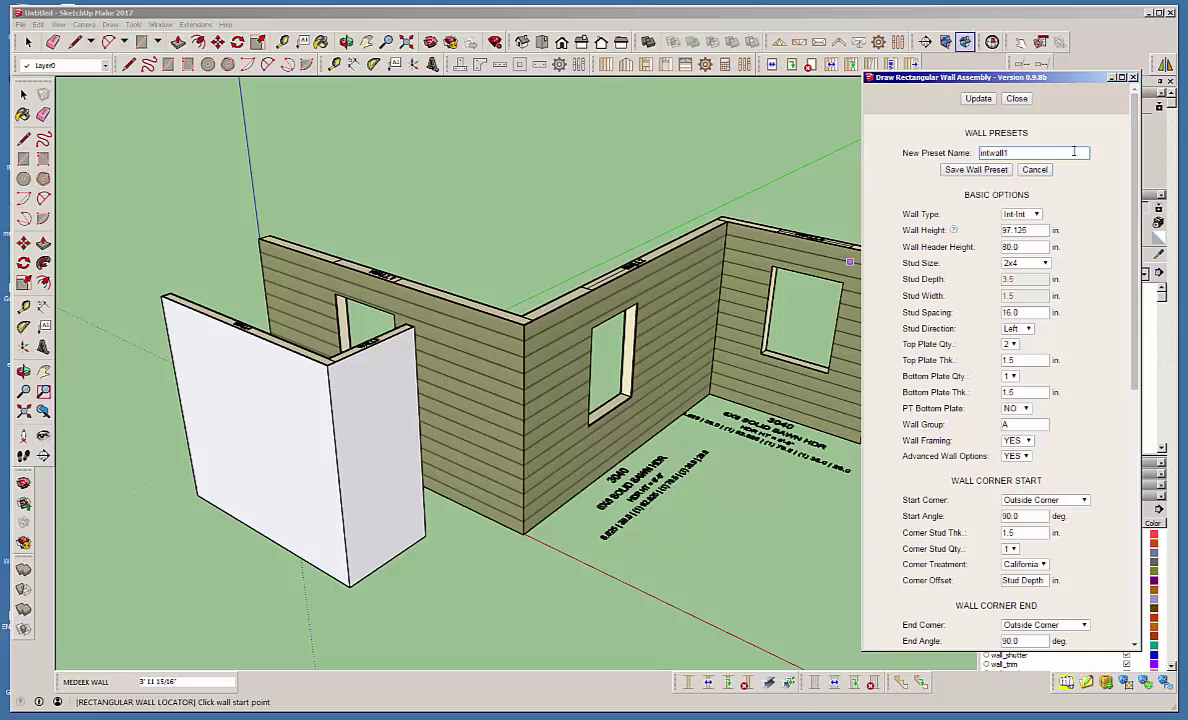
{"action": "left_click", "coordinate": [992, 170]}
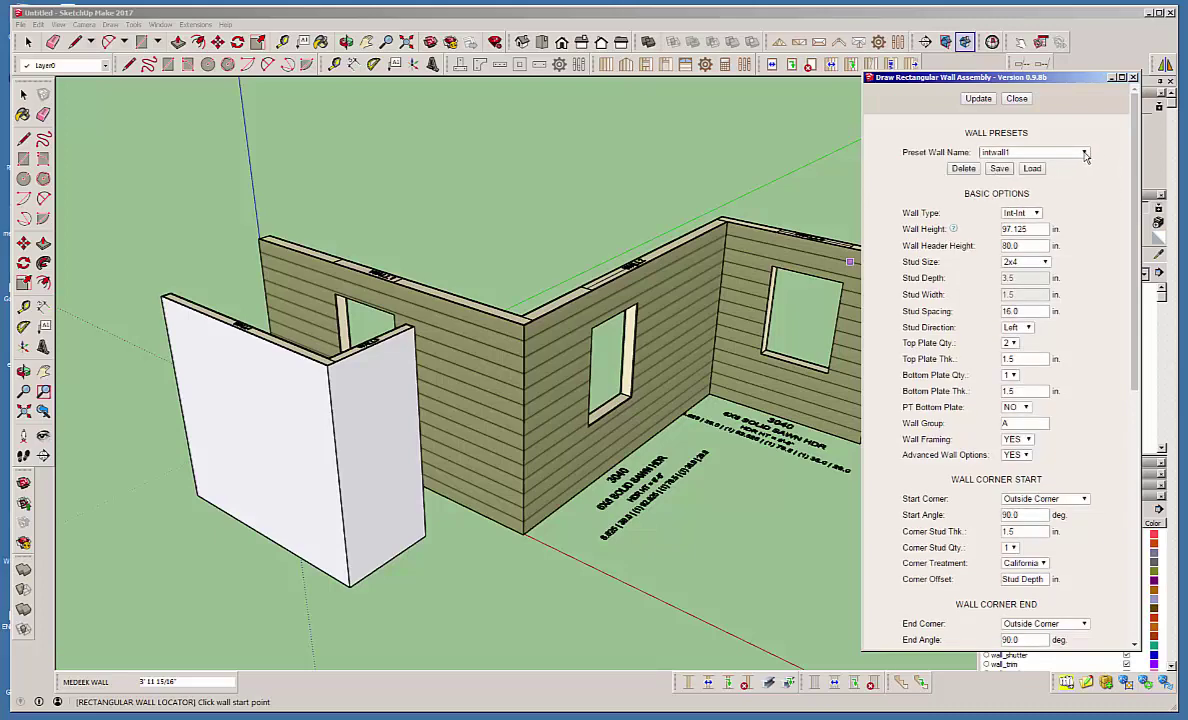
{"action": "left_click", "coordinate": [1084, 153]}
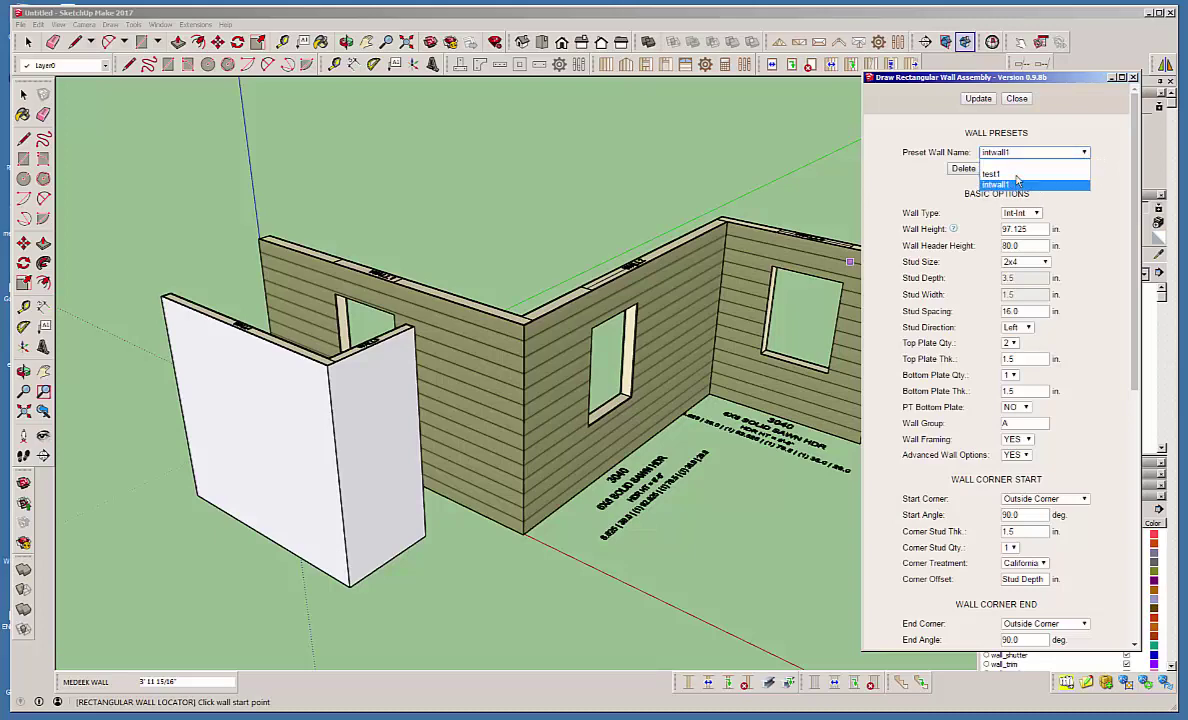
{"action": "left_click", "coordinate": [1078, 124]}
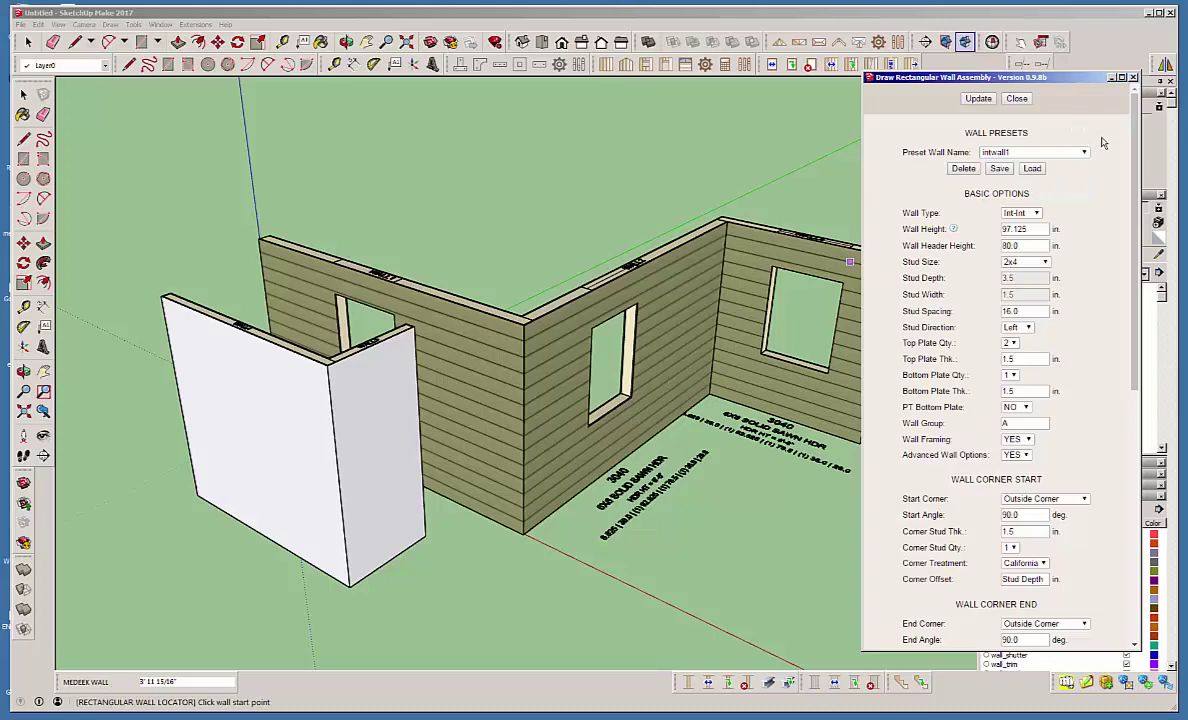
{"action": "left_click", "coordinate": [977, 100]}
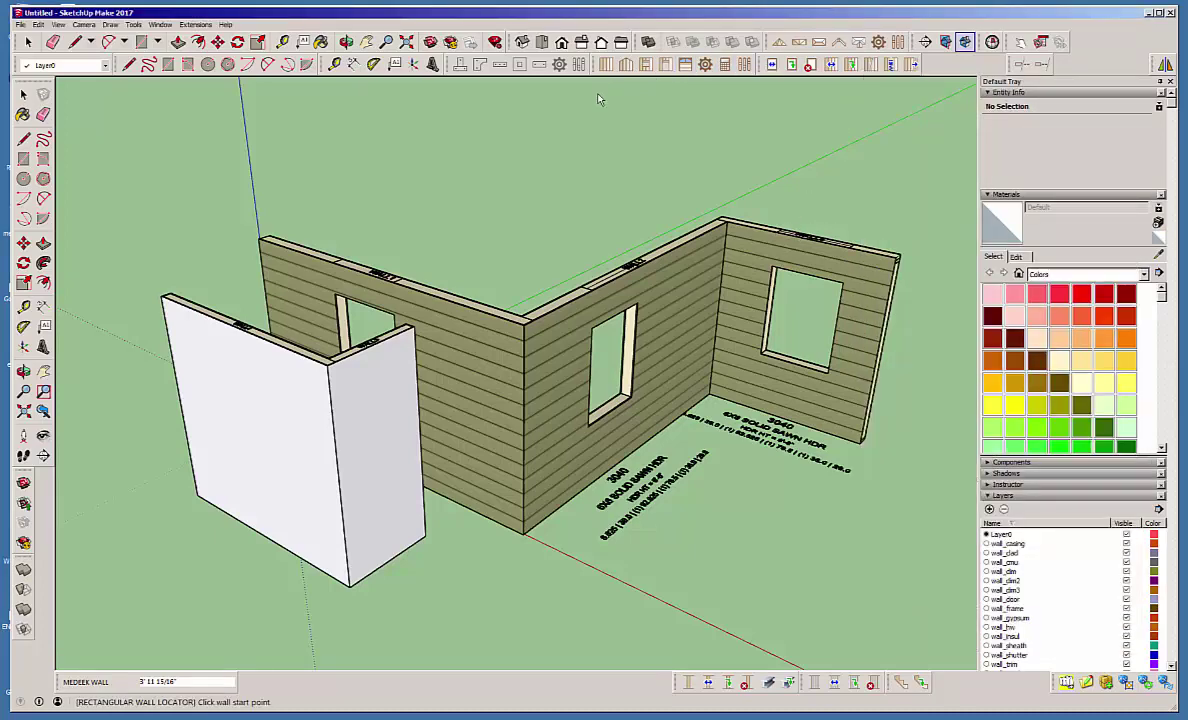
Step: Start a new rectangular wall assembly, load the test1 preset into it and review the loaded settings
{"action": "left_click", "coordinate": [605, 64]}
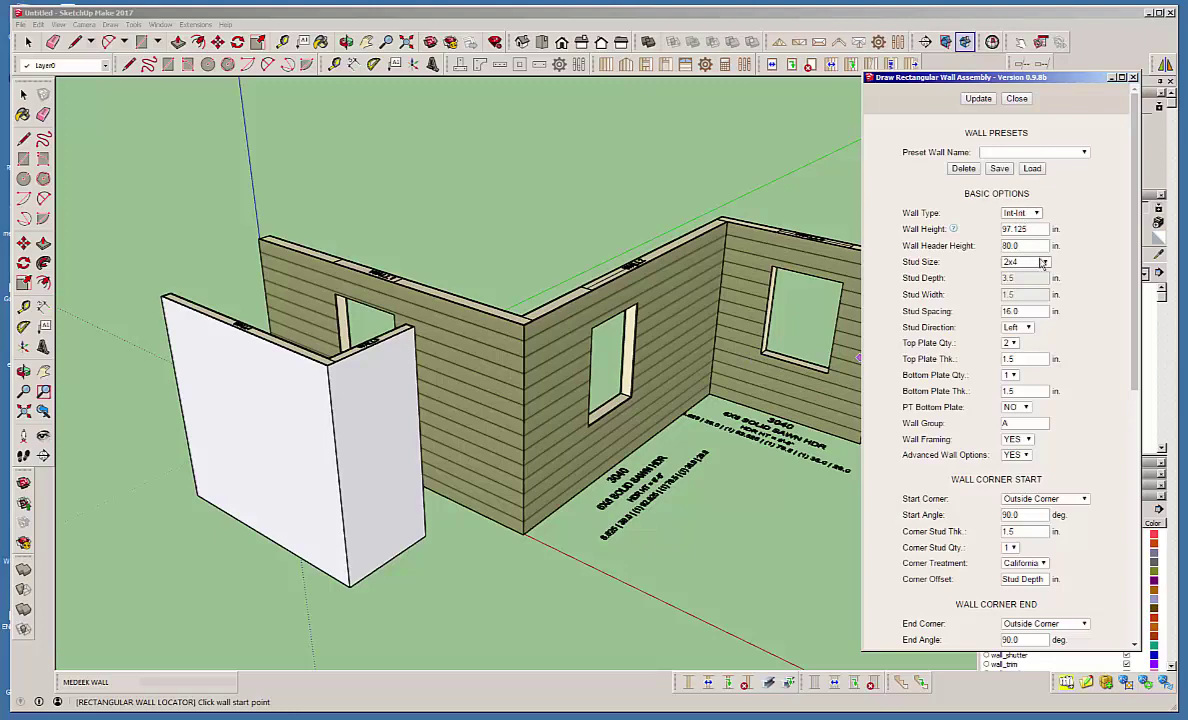
{"action": "left_click", "coordinate": [1085, 154]}
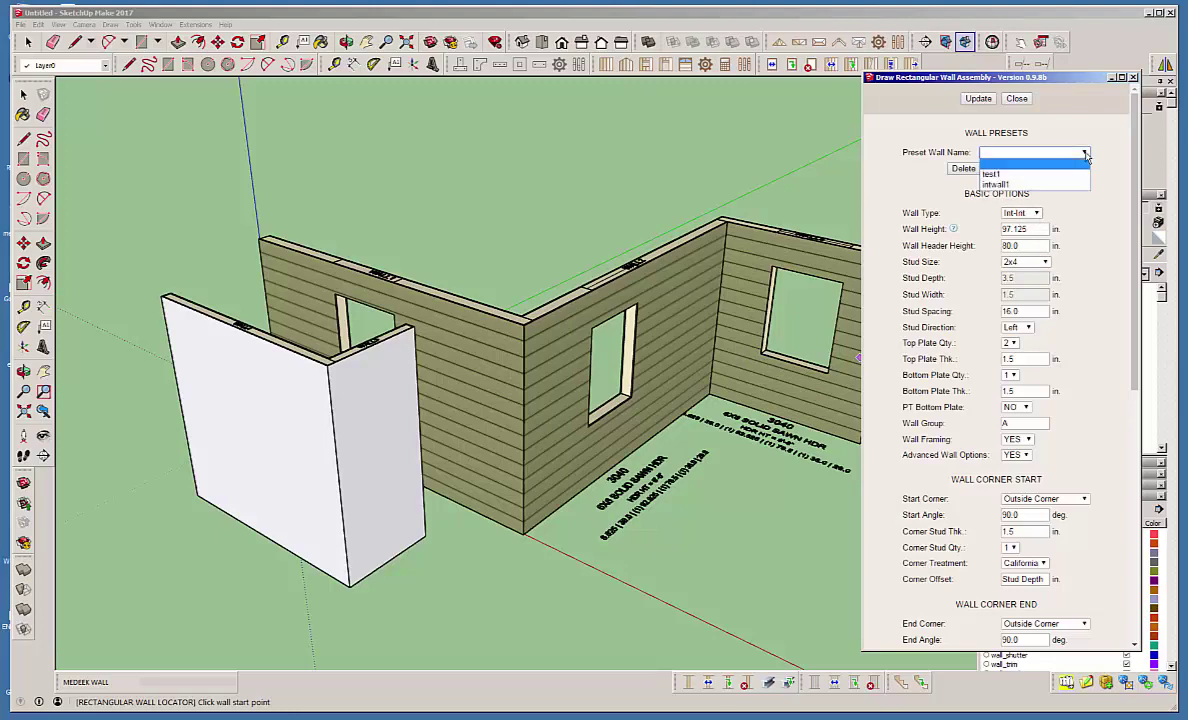
{"action": "left_click", "coordinate": [1009, 175]}
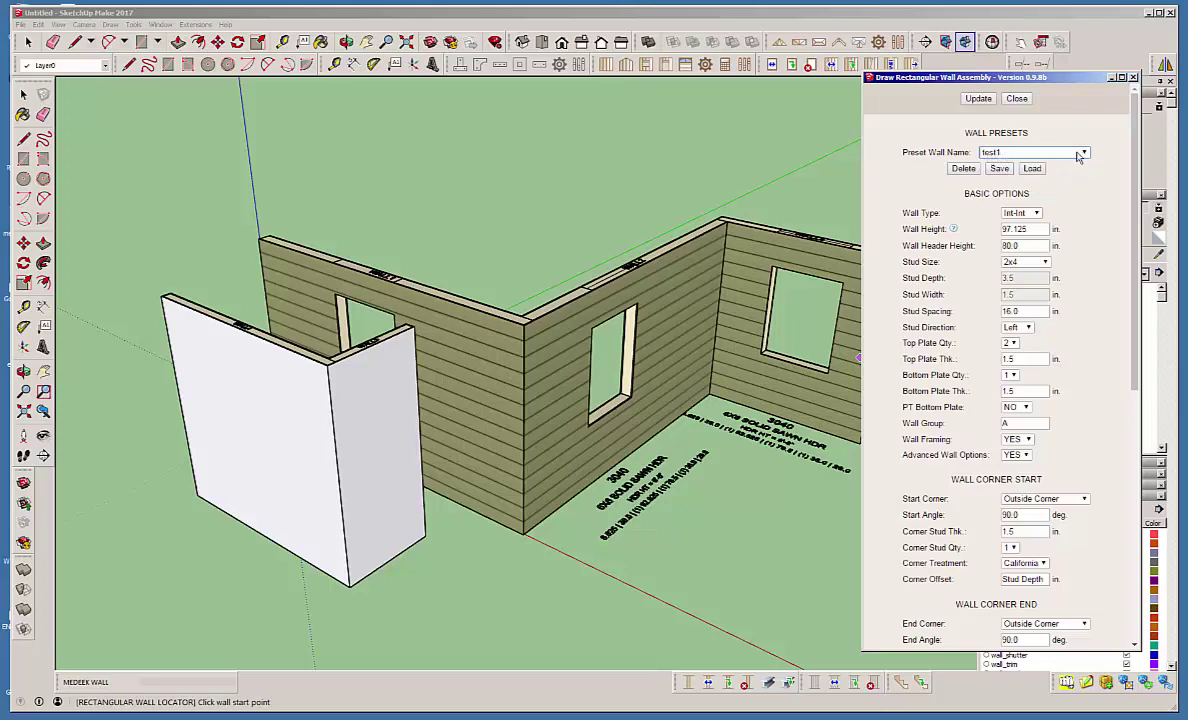
{"action": "left_click", "coordinate": [1038, 170]}
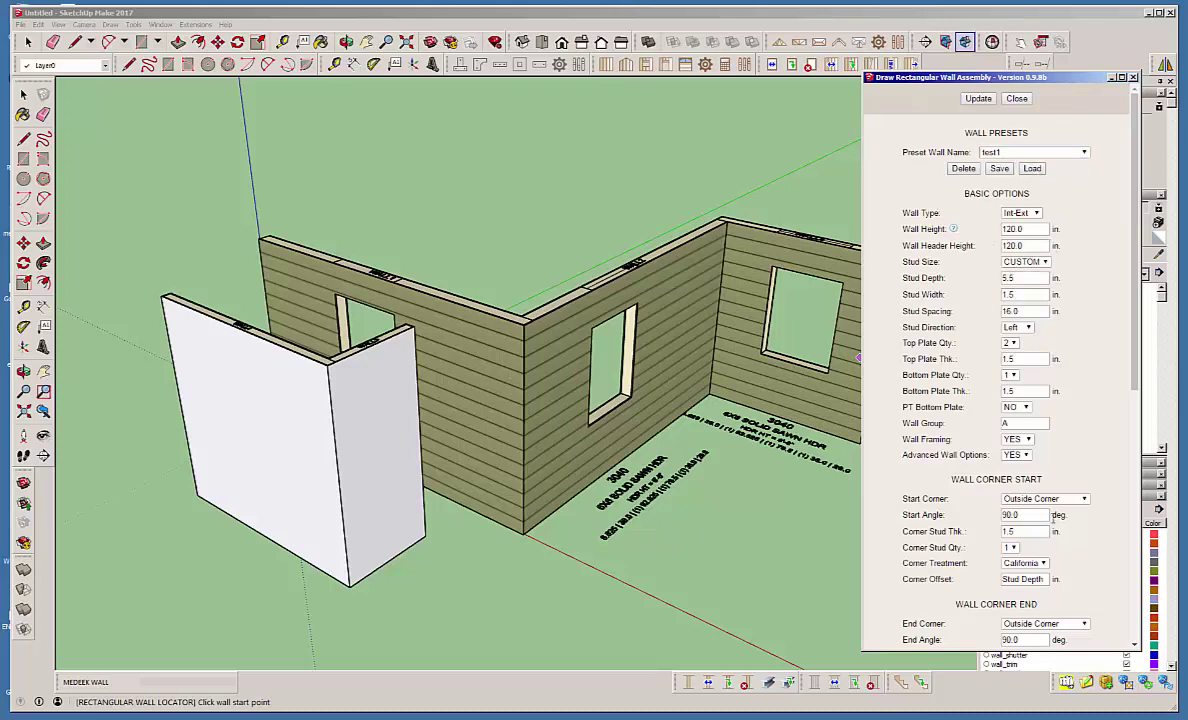
{"action": "scroll", "coordinate": [1135, 497], "scroll_direction": "down", "scroll_amount": 5}
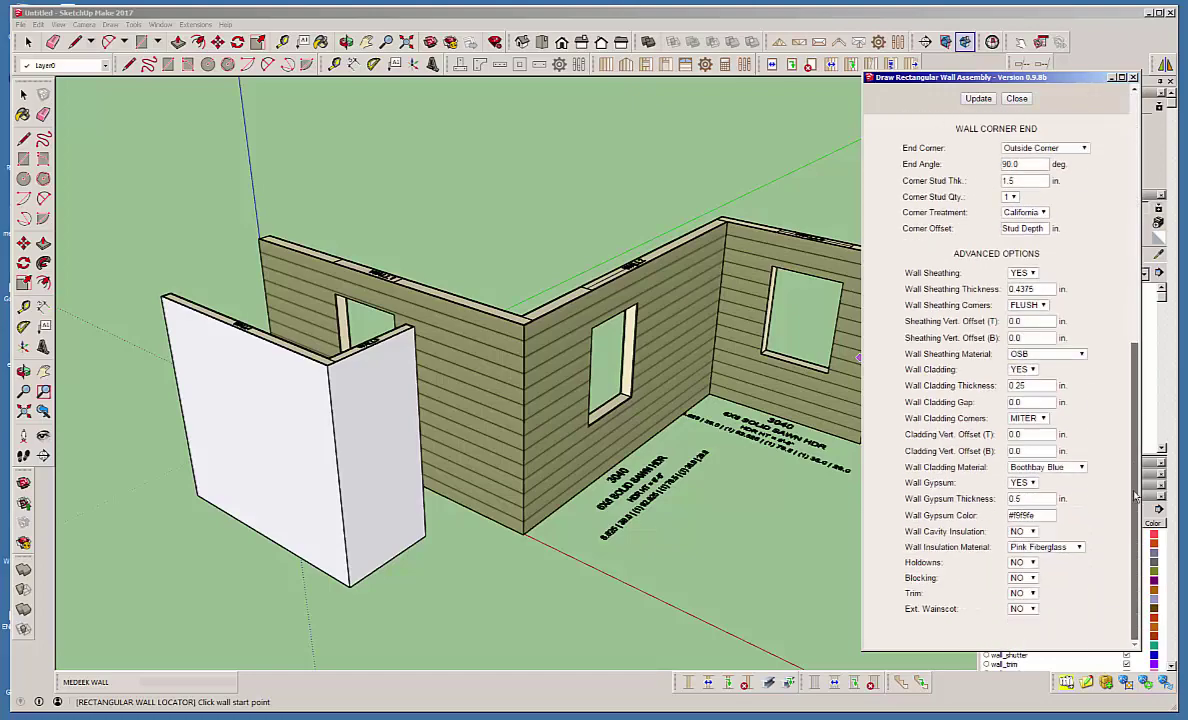
{"action": "scroll", "coordinate": [1135, 497], "scroll_direction": "up", "scroll_amount": 5}
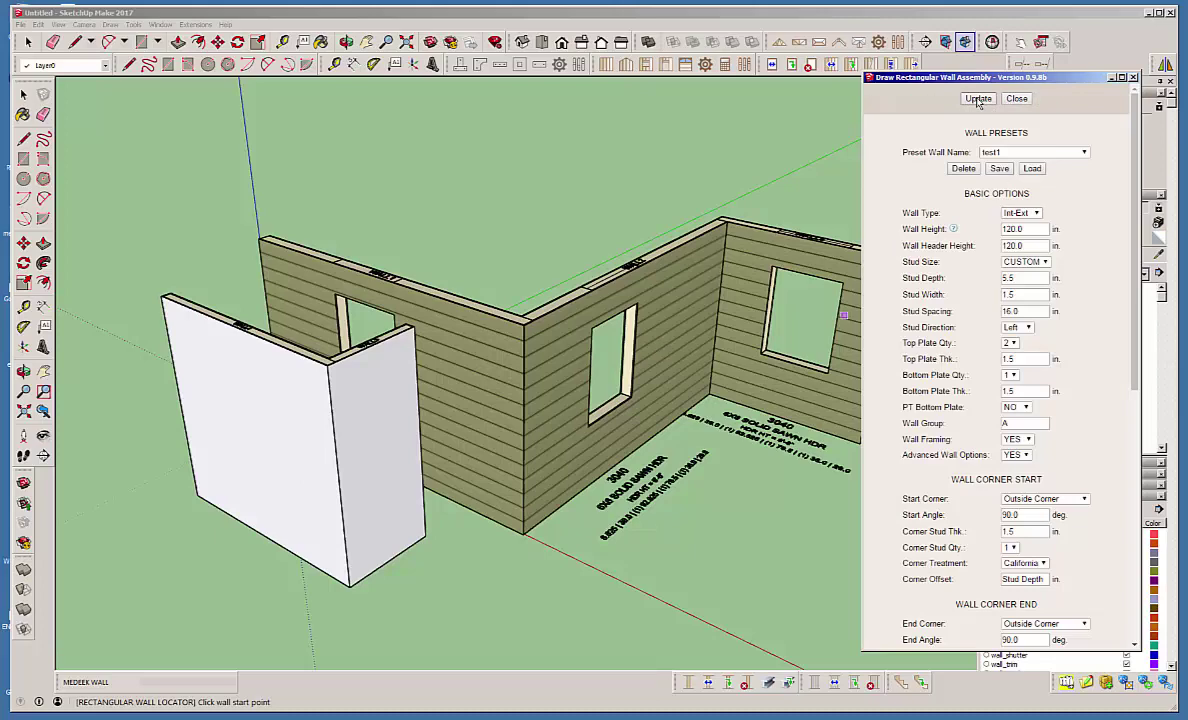
Step: Draw two connected exterior walls in front of the white interior walls, about 12'8" and 4'11" long, forming a corner
{"action": "scroll", "coordinate": [752, 139], "scroll_direction": "down", "scroll_amount": 1}
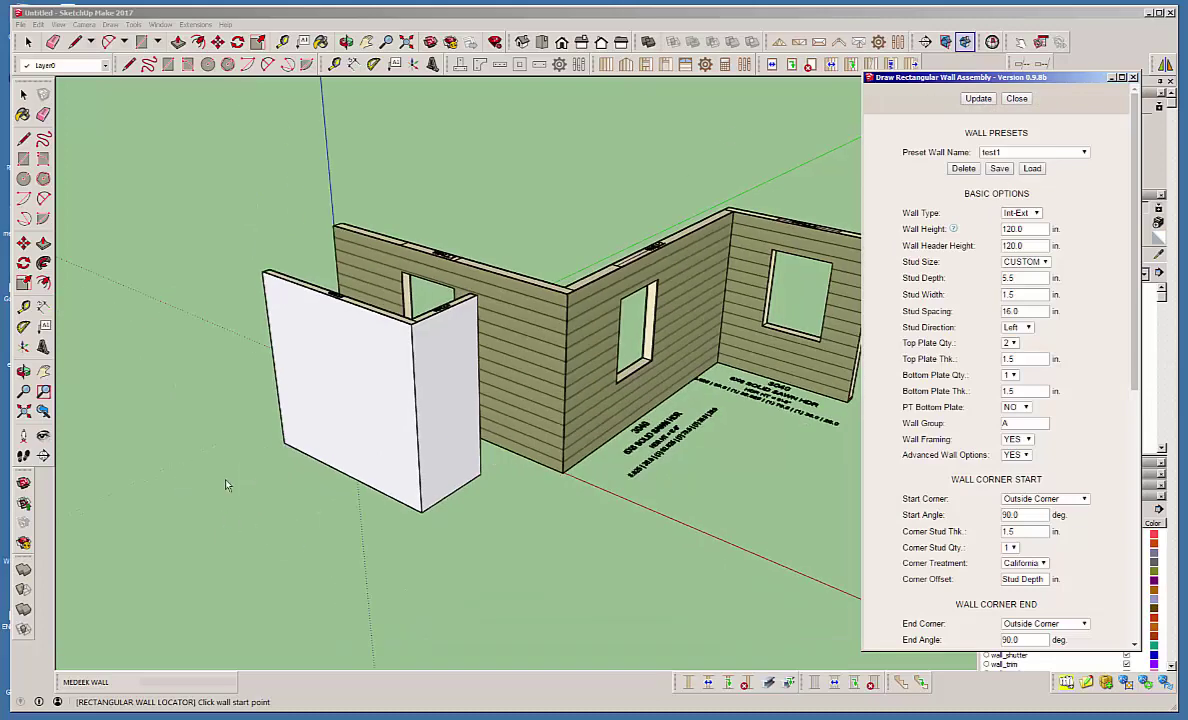
{"action": "left_click", "coordinate": [185, 494]}
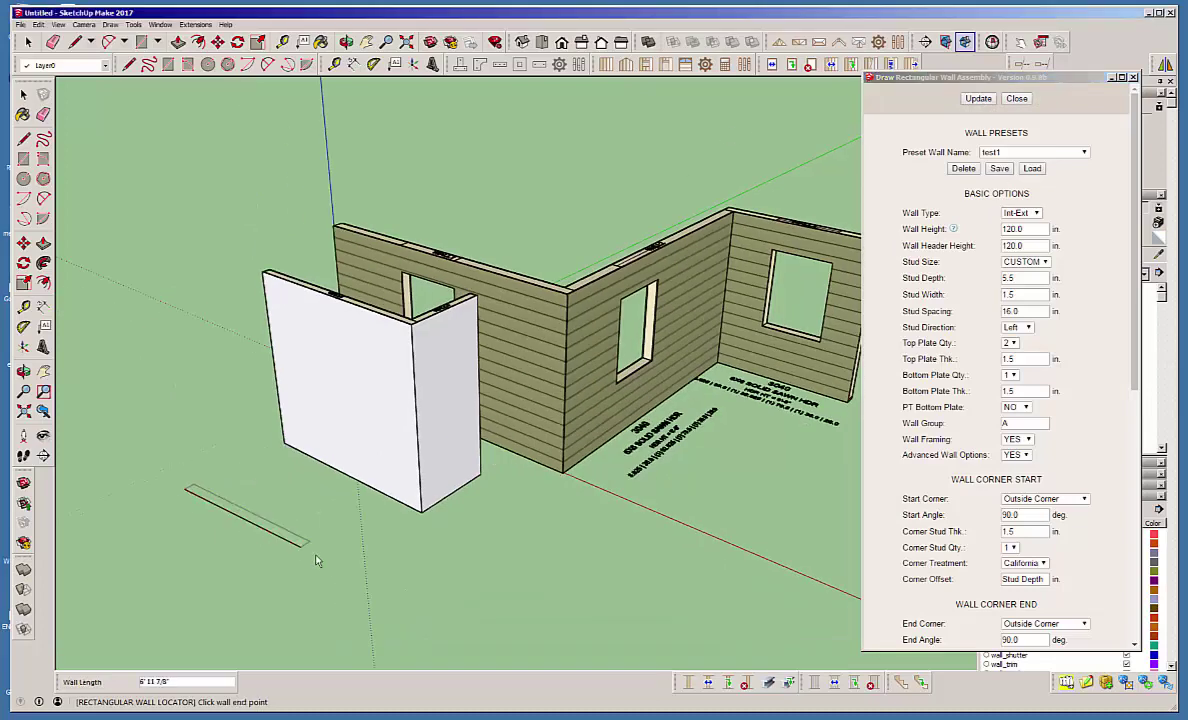
{"action": "left_click", "coordinate": [405, 622]}
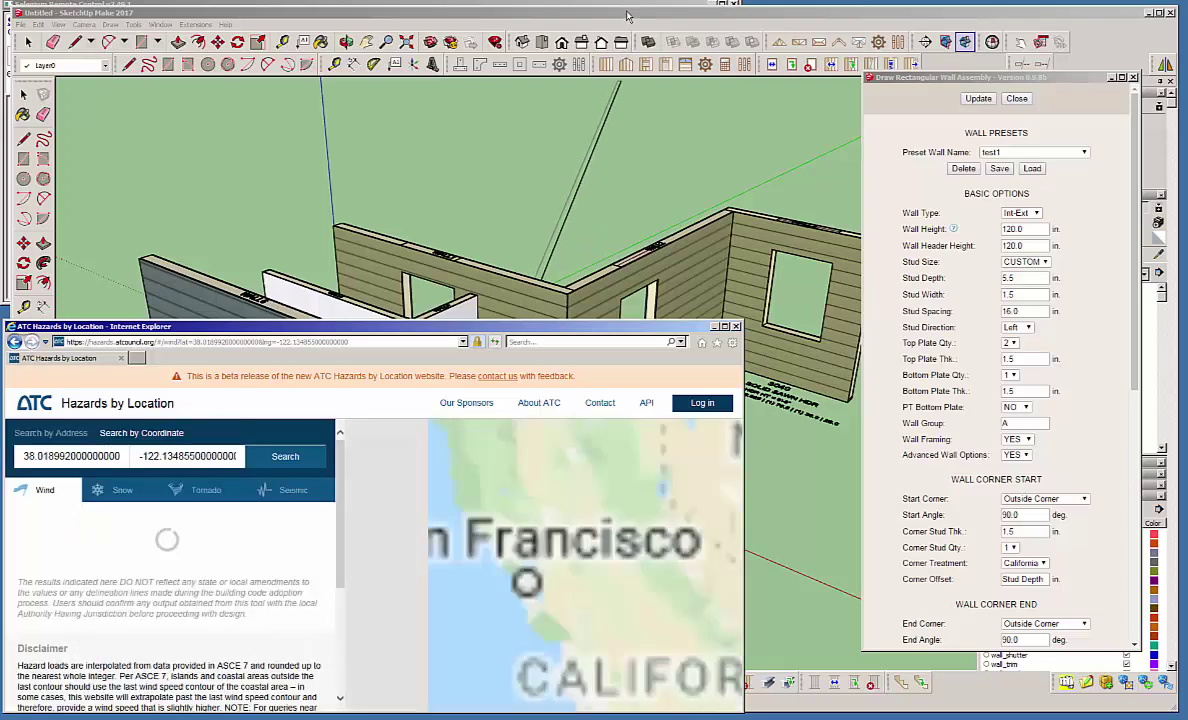
{"action": "left_click", "coordinate": [628, 16]}
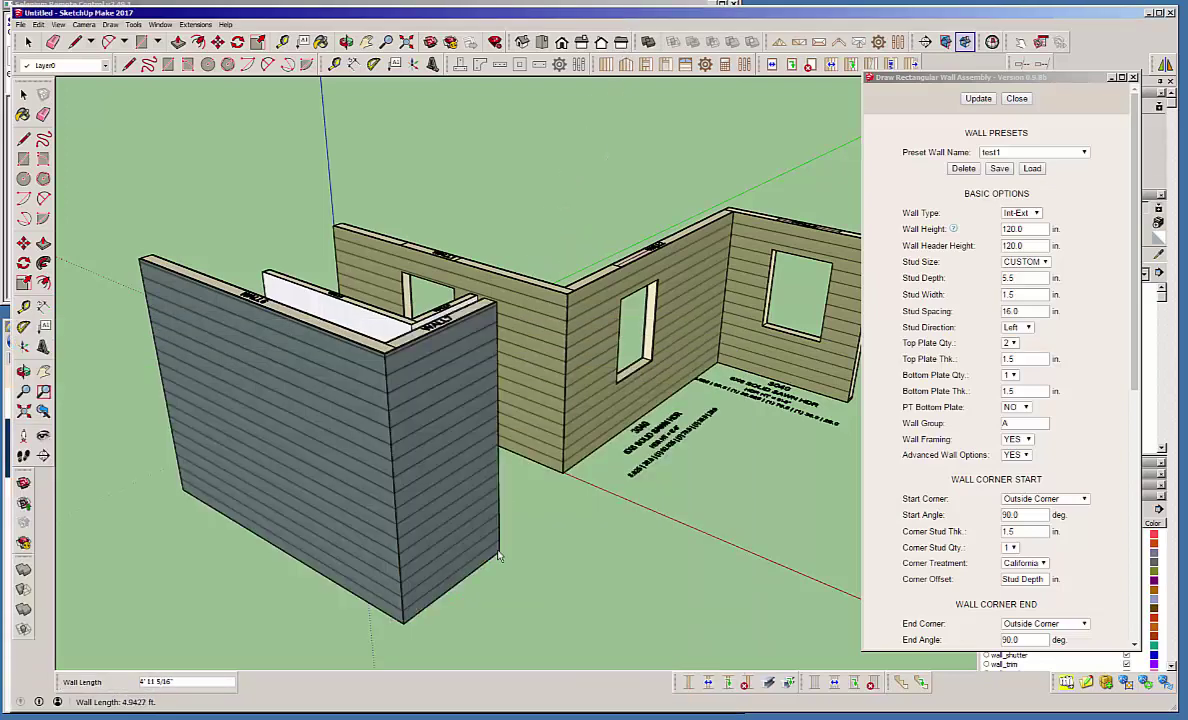
{"action": "left_click", "coordinate": [500, 552]}
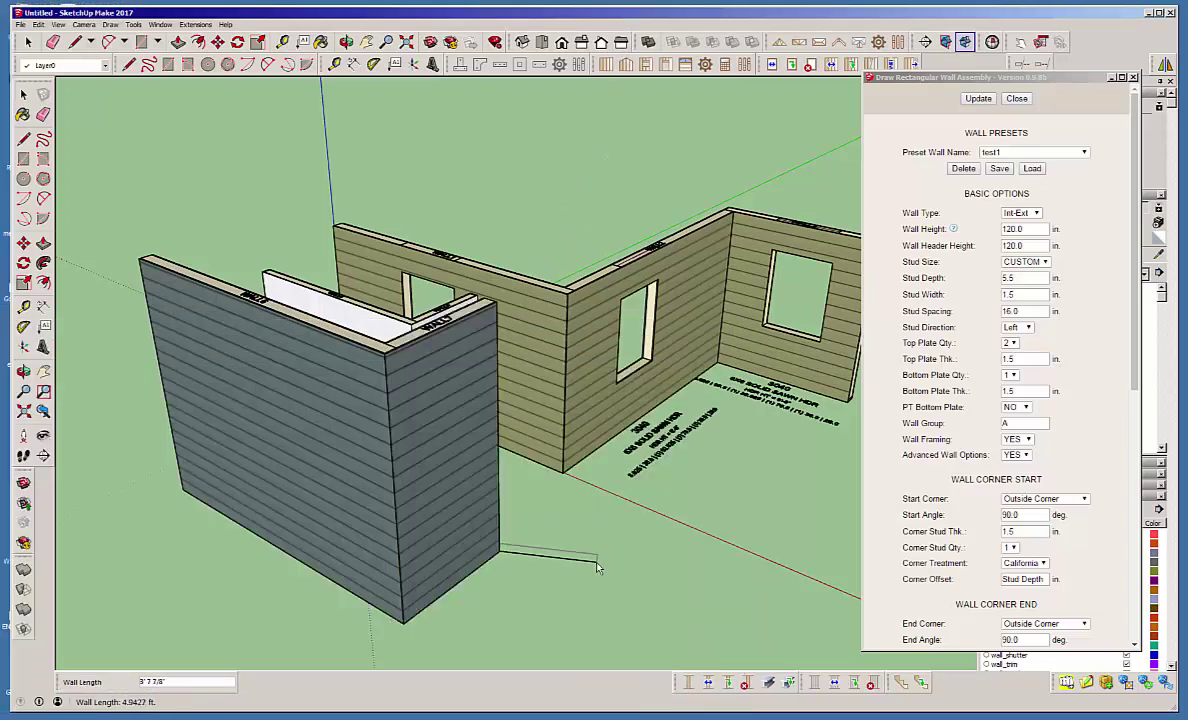
{"action": "key", "text": "space"}
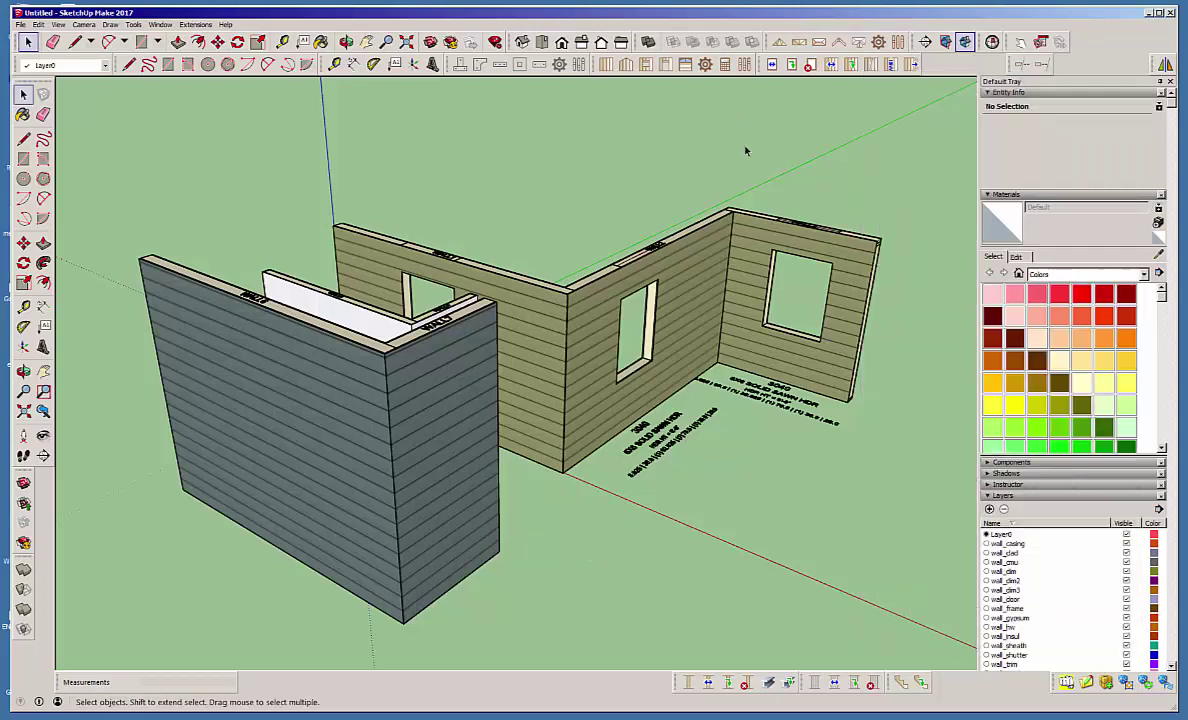
Step: Edit the longer blue-clad wall, load the intwall1 preset, update the wall and inspect its corner with the shorter one
{"action": "middle_click_drag", "start_coordinate": [587, 300], "coordinate": [595, 245]}
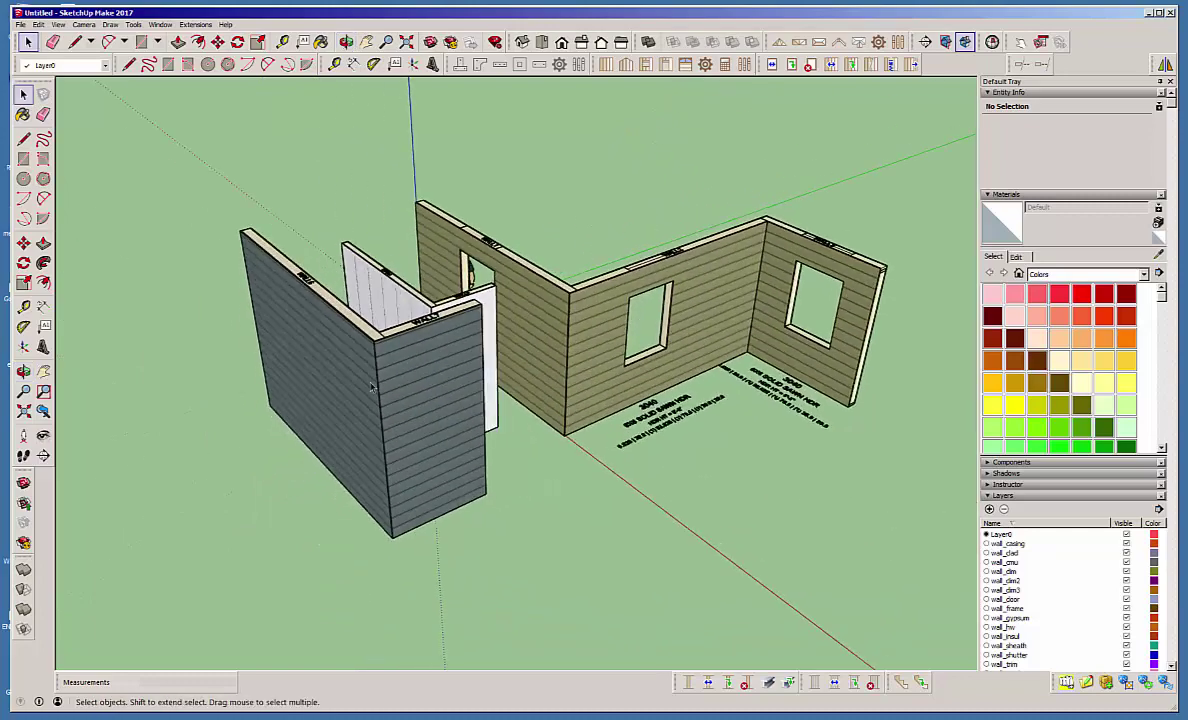
{"action": "middle_click_drag", "start_coordinate": [371, 388], "coordinate": [464, 418]}
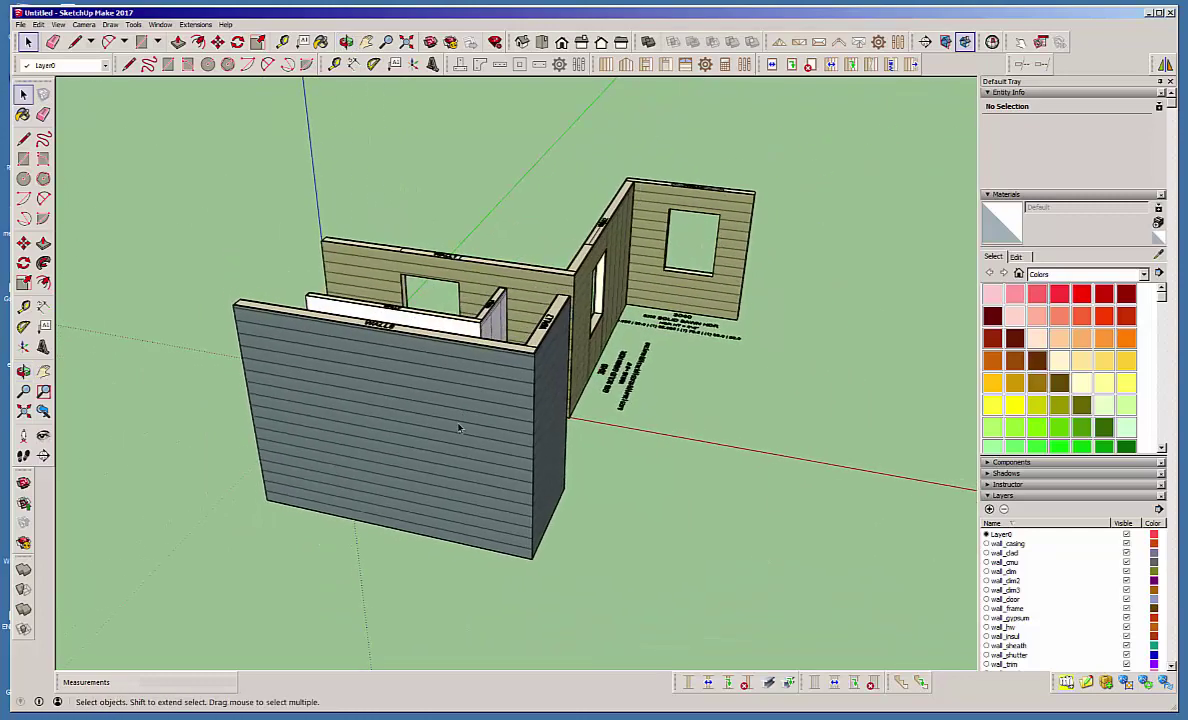
{"action": "left_click", "coordinate": [461, 426]}
{"action": "right_click", "coordinate": [461, 426]}
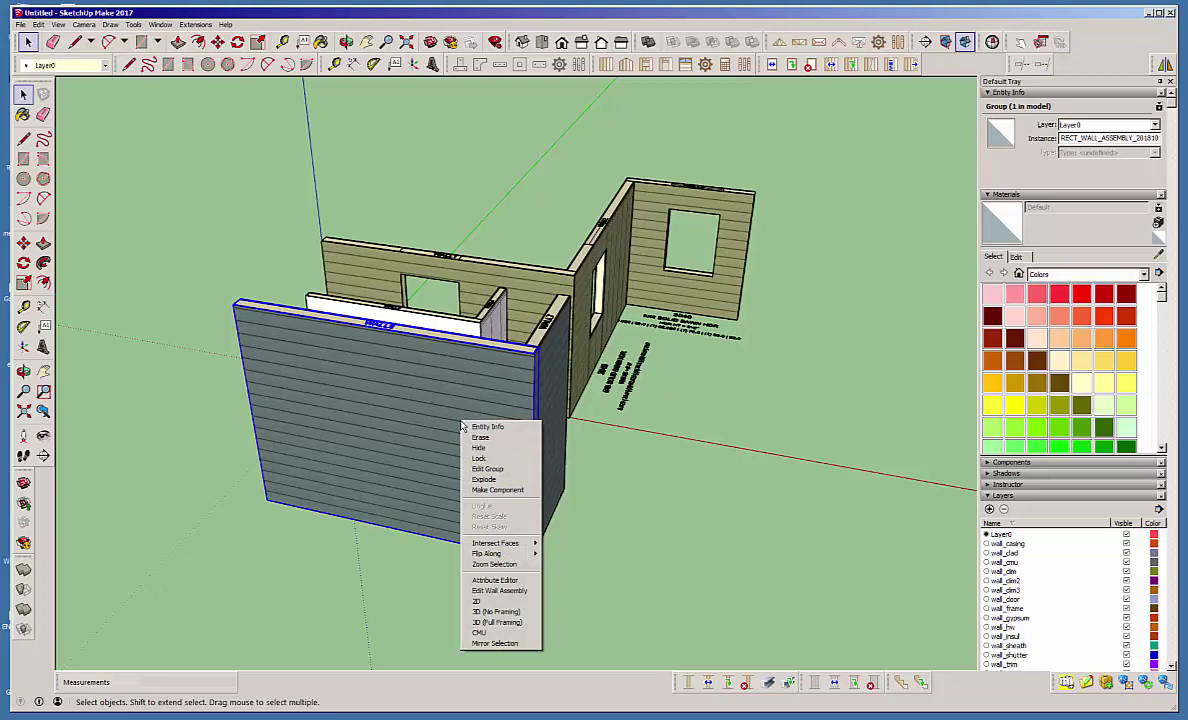
{"action": "left_click", "coordinate": [503, 591]}
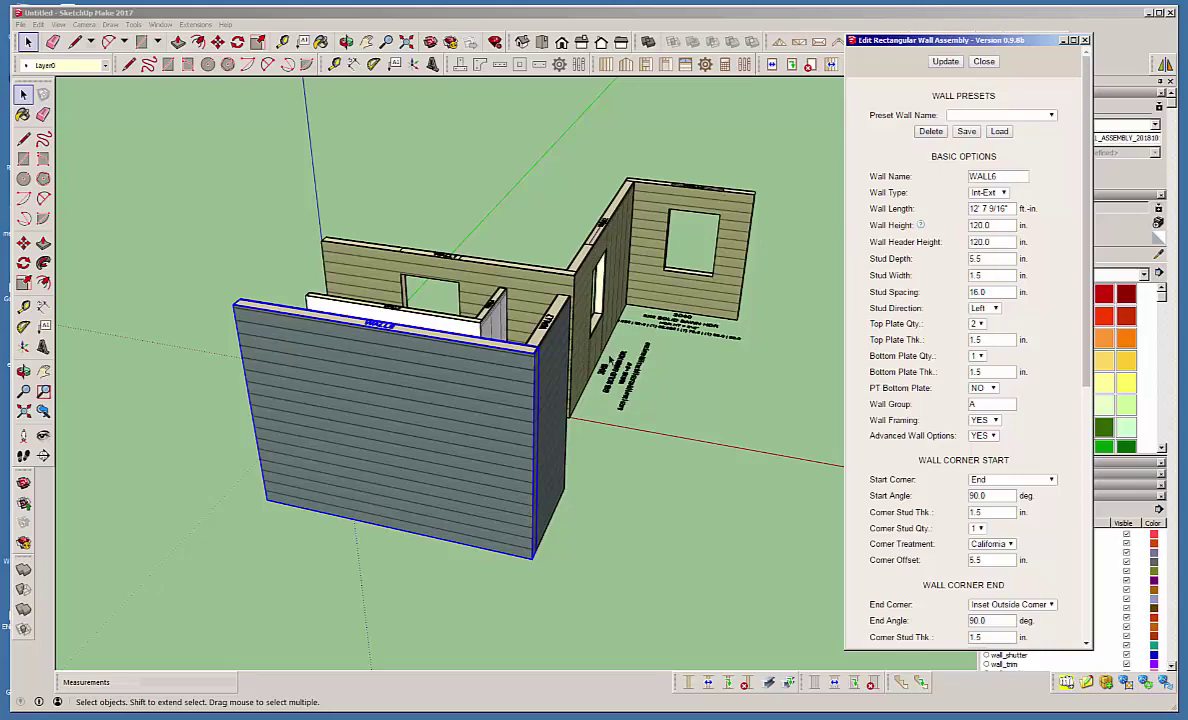
{"action": "mouse_move", "coordinate": [1086, 150]}
{"action": "left_mouse_down"}
{"action": "mouse_move", "coordinate": [1086, 400]}
{"action": "mouse_move", "coordinate": [1086, 150]}
{"action": "left_mouse_up"}
{"action": "left_click", "coordinate": [1052, 117]}
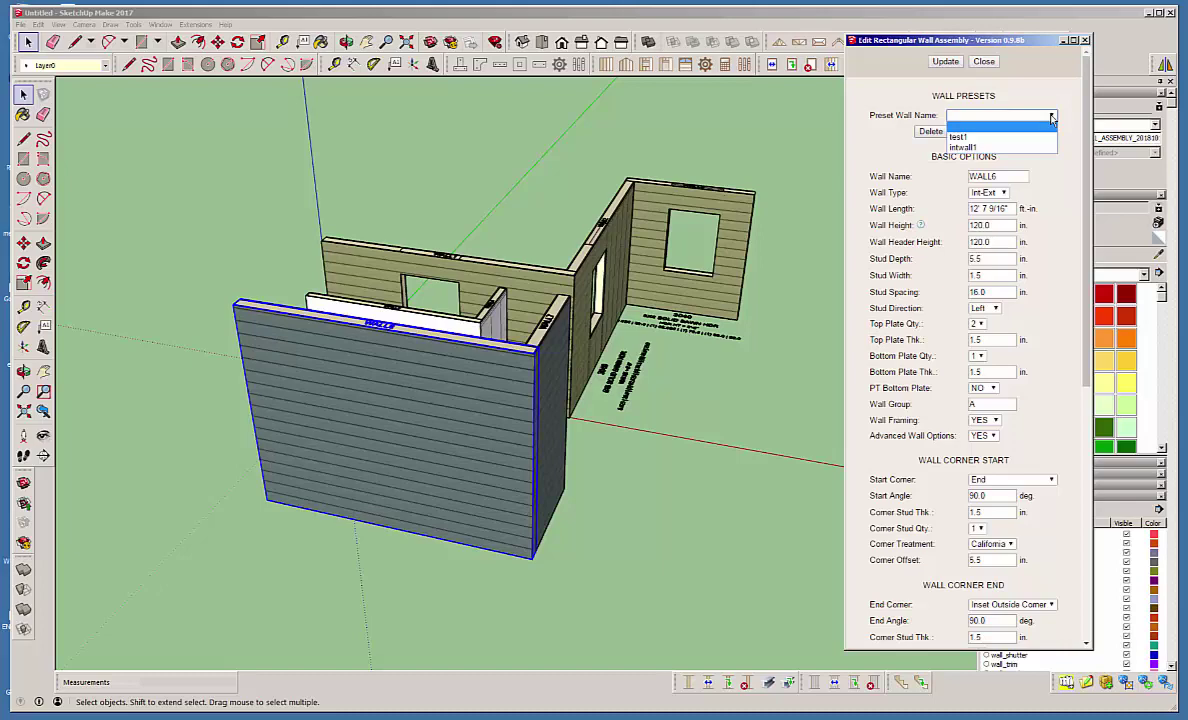
{"action": "left_click", "coordinate": [999, 148]}
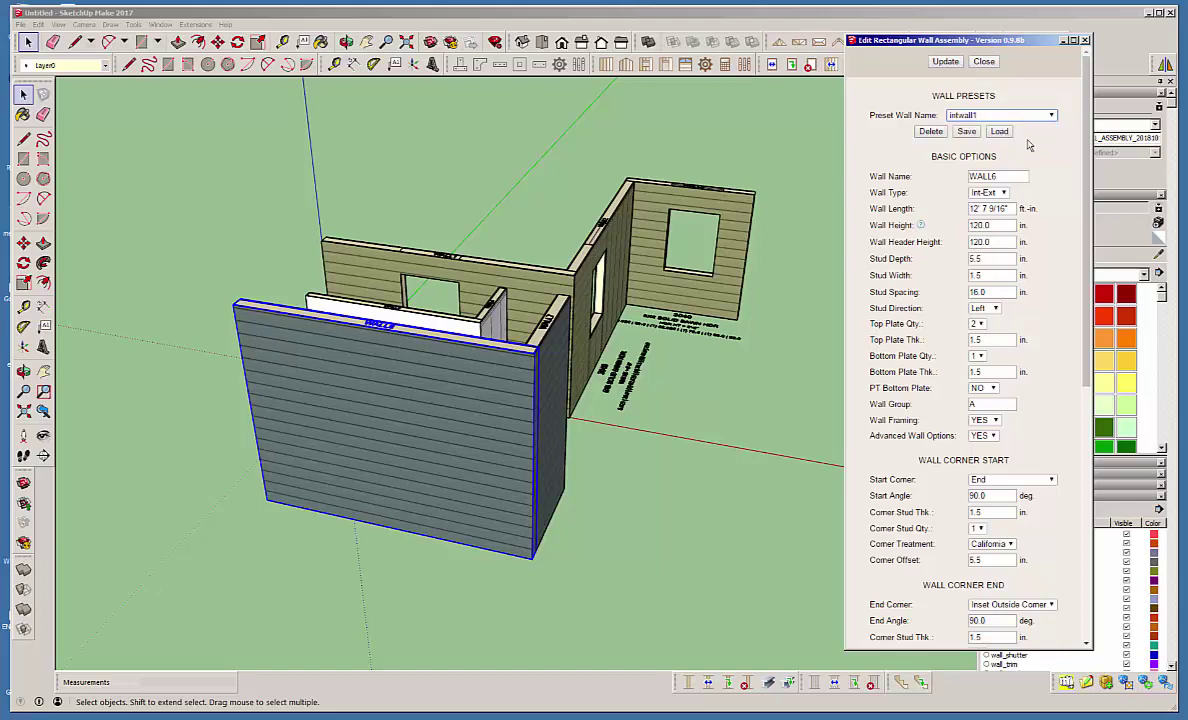
{"action": "left_click", "coordinate": [999, 132]}
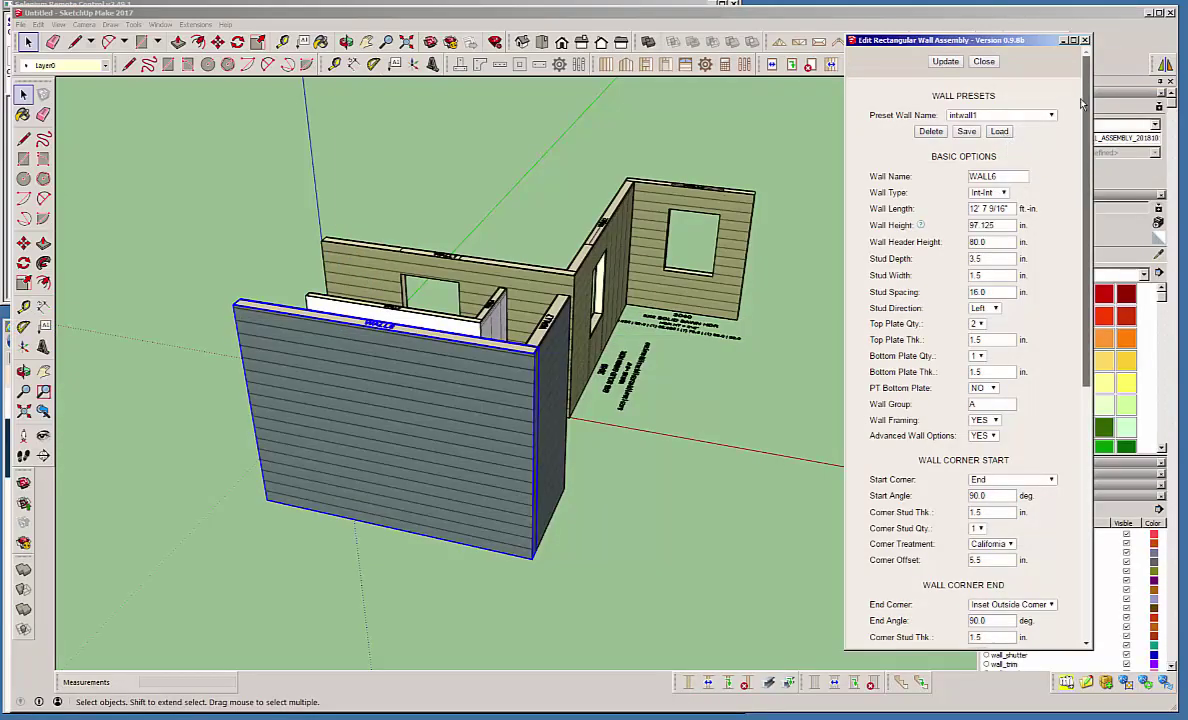
{"action": "left_click", "coordinate": [945, 62]}
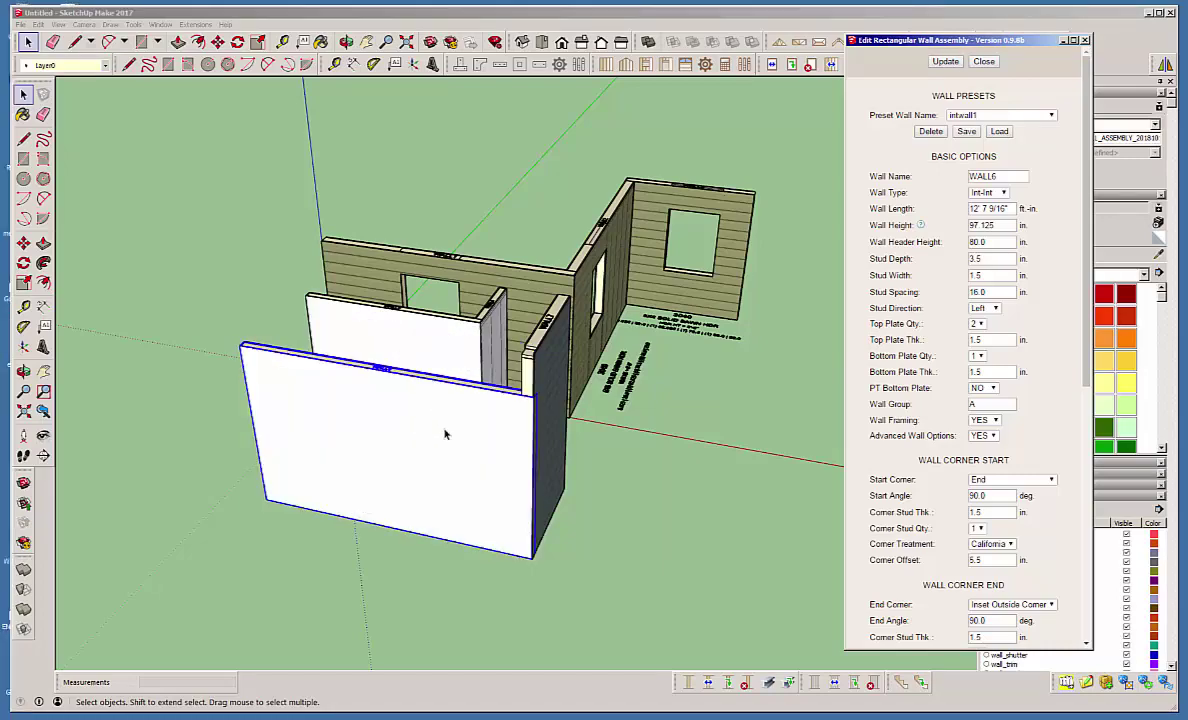
{"action": "middle_click_drag", "start_coordinate": [484, 425], "coordinate": [278, 405]}
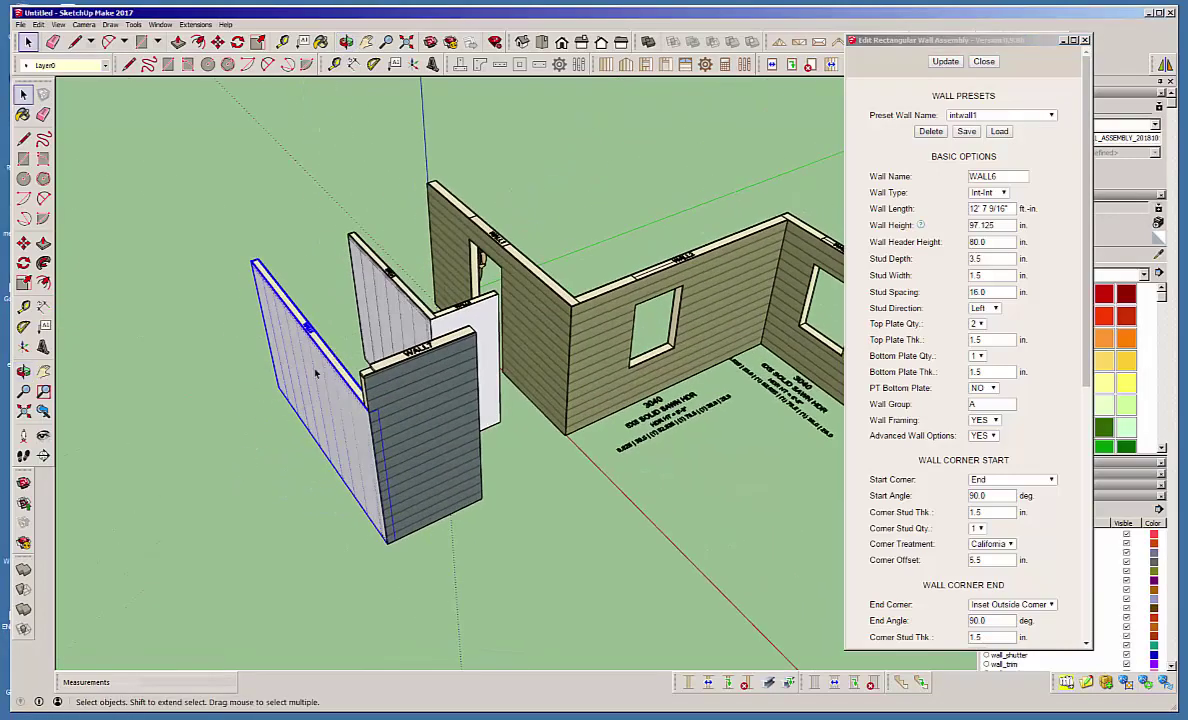
{"action": "scroll", "coordinate": [315, 373], "scroll_direction": "up", "scroll_amount": 5}
{"action": "scroll", "coordinate": [362, 323], "scroll_direction": "down", "scroll_amount": 3}
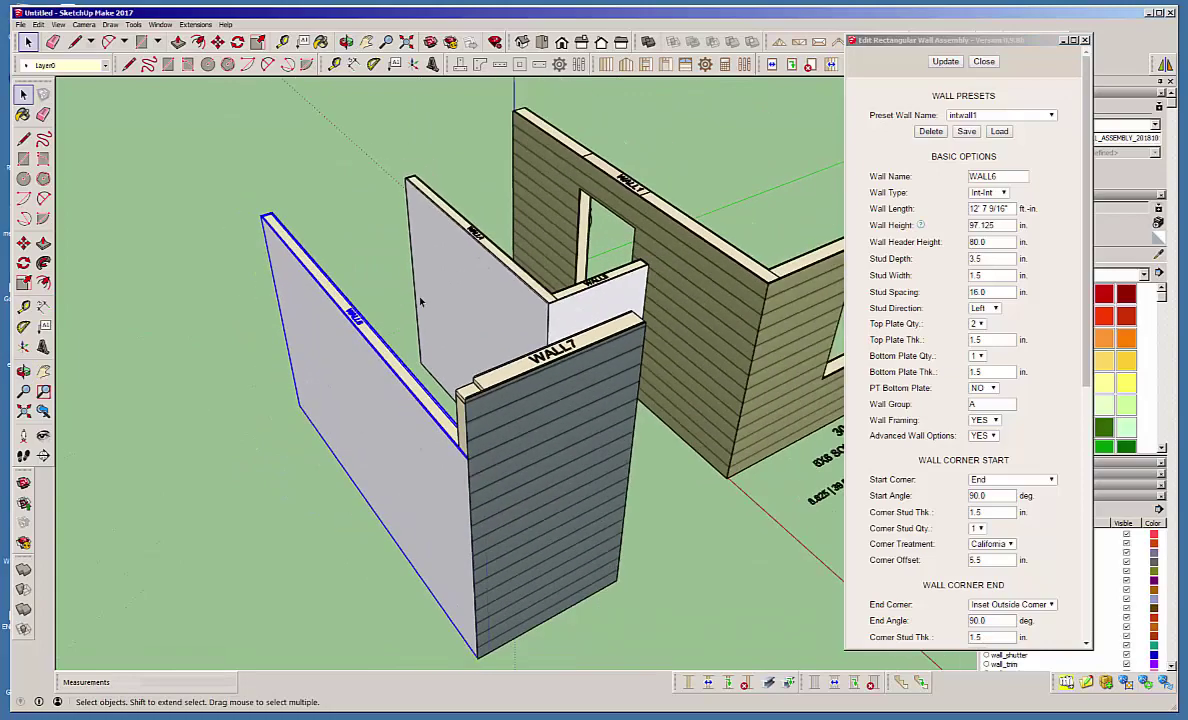
{"action": "left_click", "coordinate": [985, 62]}
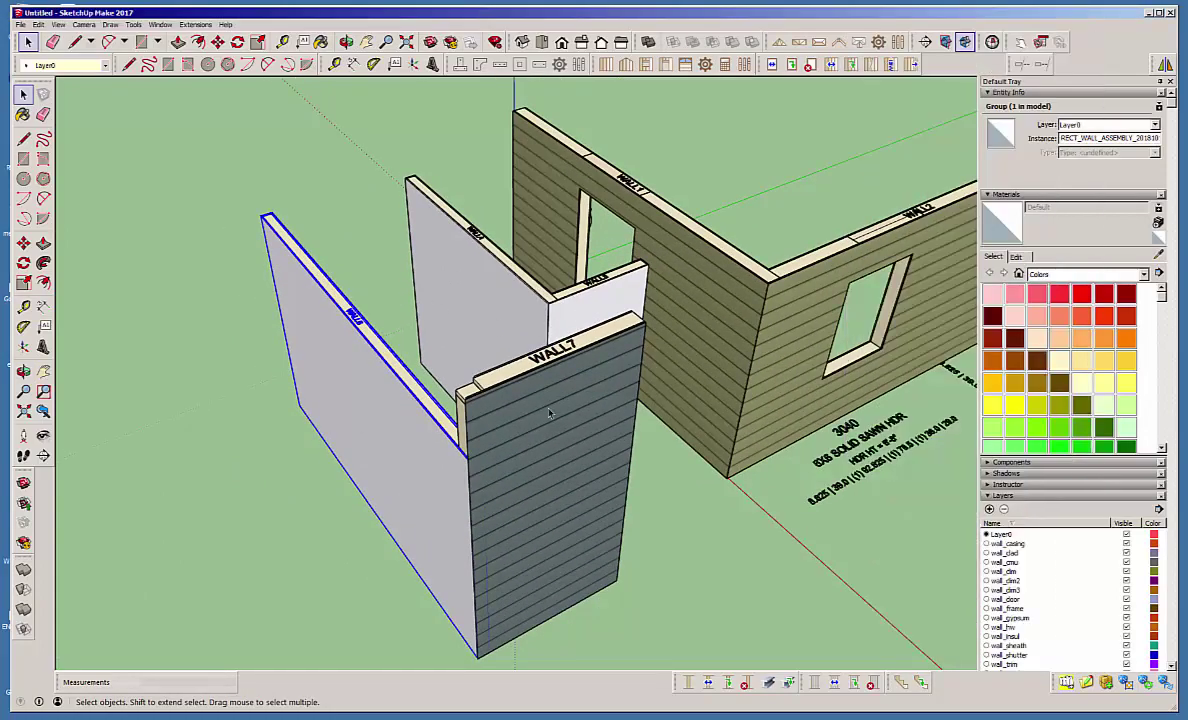
Step: Edit the shorter blue-clad wall WALL7, choose the test1 preset and update the wall
{"action": "right_click", "coordinate": [549, 409]}
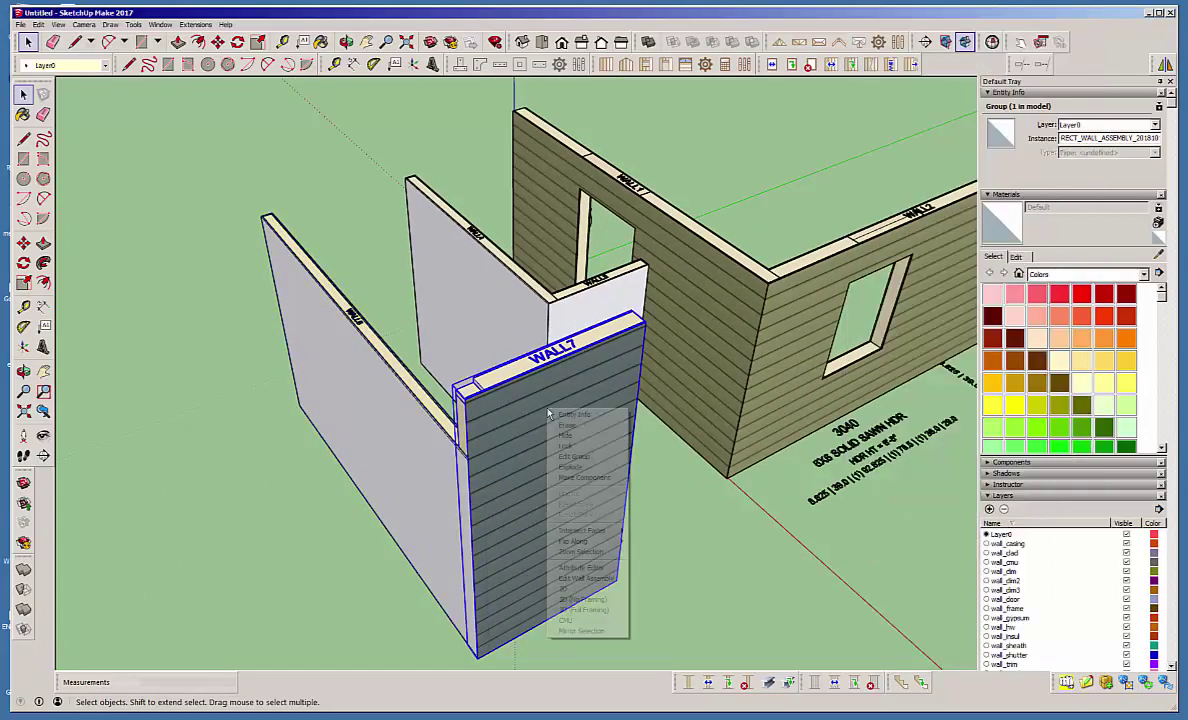
{"action": "left_click", "coordinate": [586, 578]}
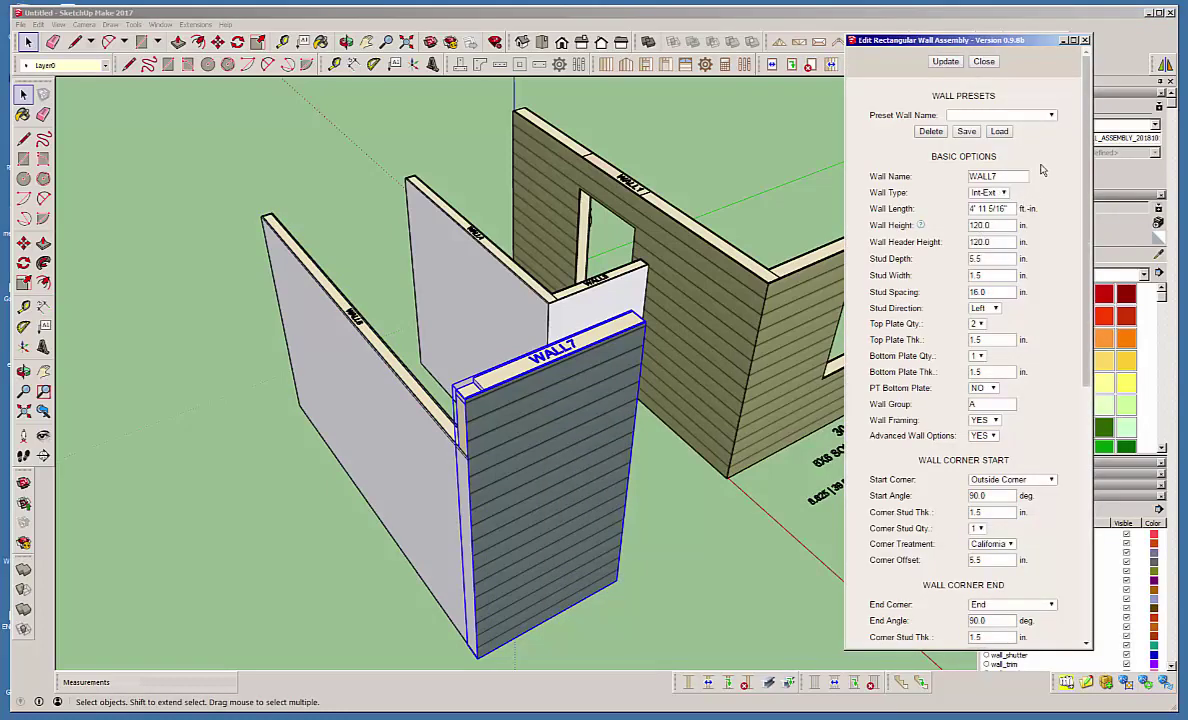
{"action": "left_click", "coordinate": [1049, 116]}
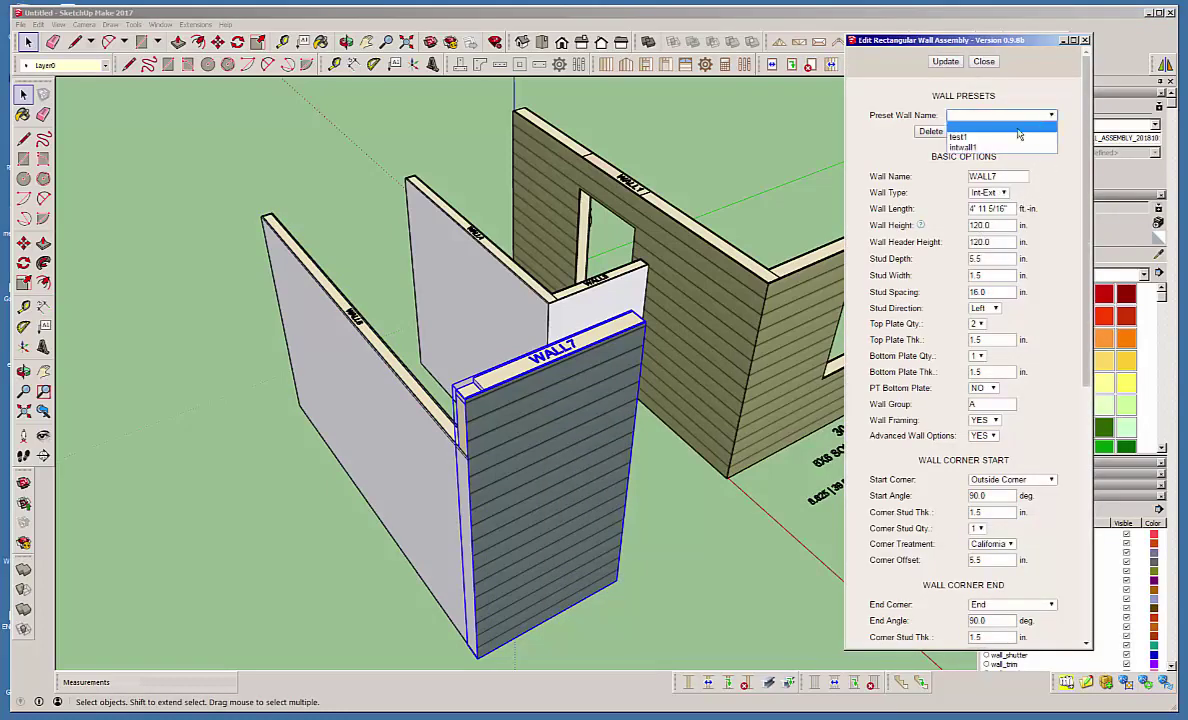
{"action": "left_click", "coordinate": [958, 136]}
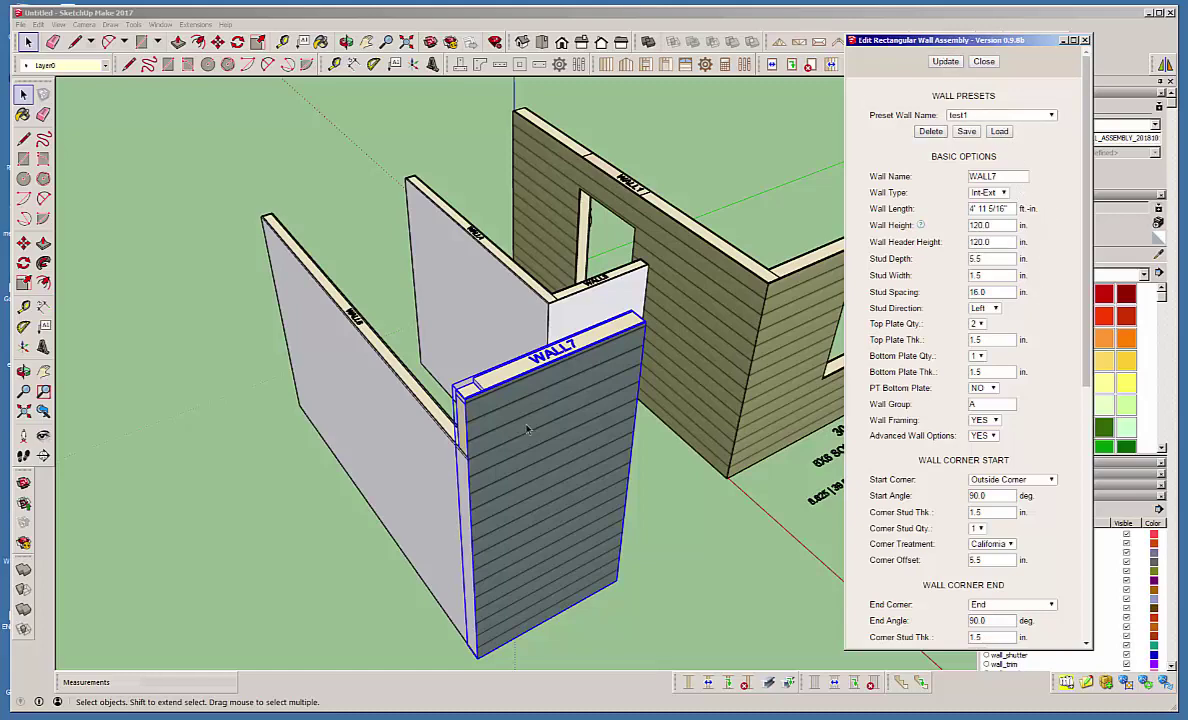
{"action": "left_click", "coordinate": [946, 62]}
{"action": "left_click", "coordinate": [951, 63]}
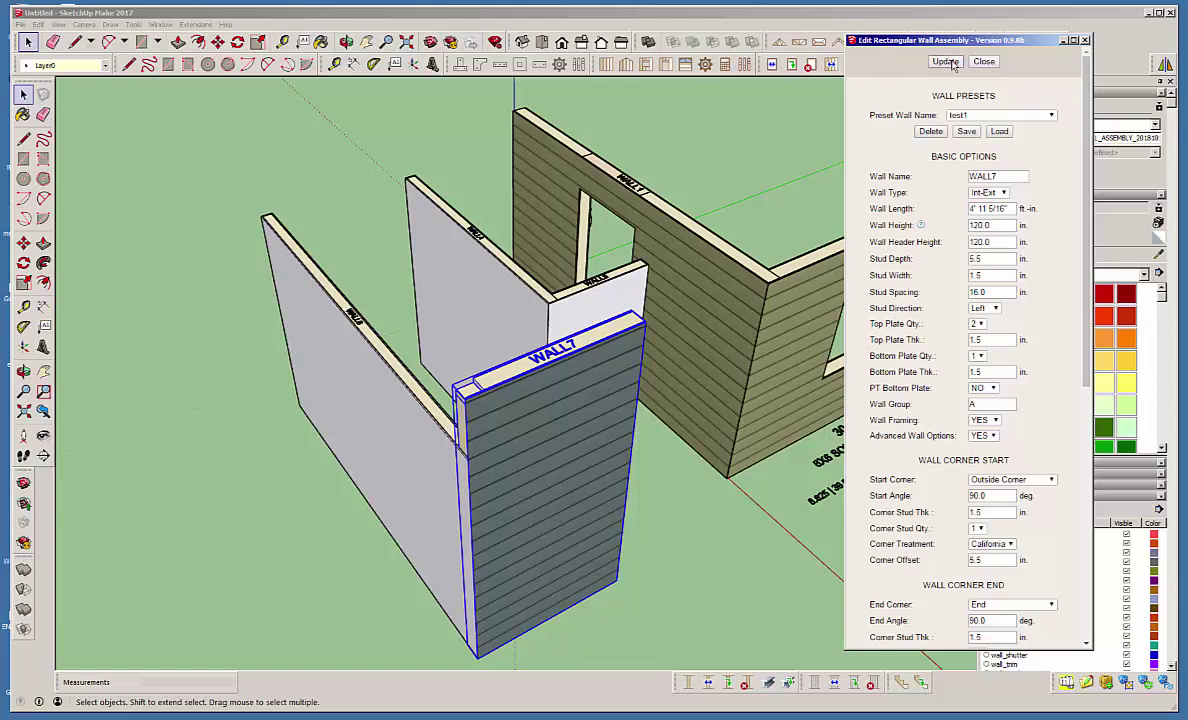
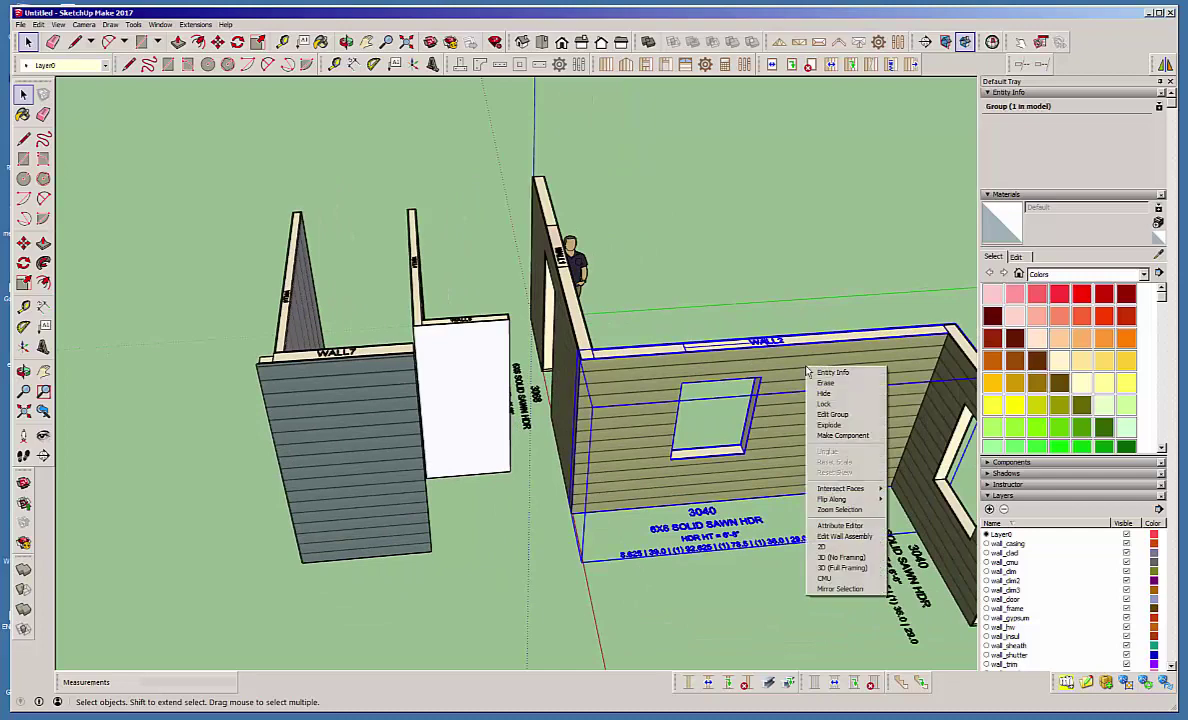
Step: Edit the exterior window wall WALL2, load the test1 preset and update the wall
{"action": "left_click", "coordinate": [860, 537]}
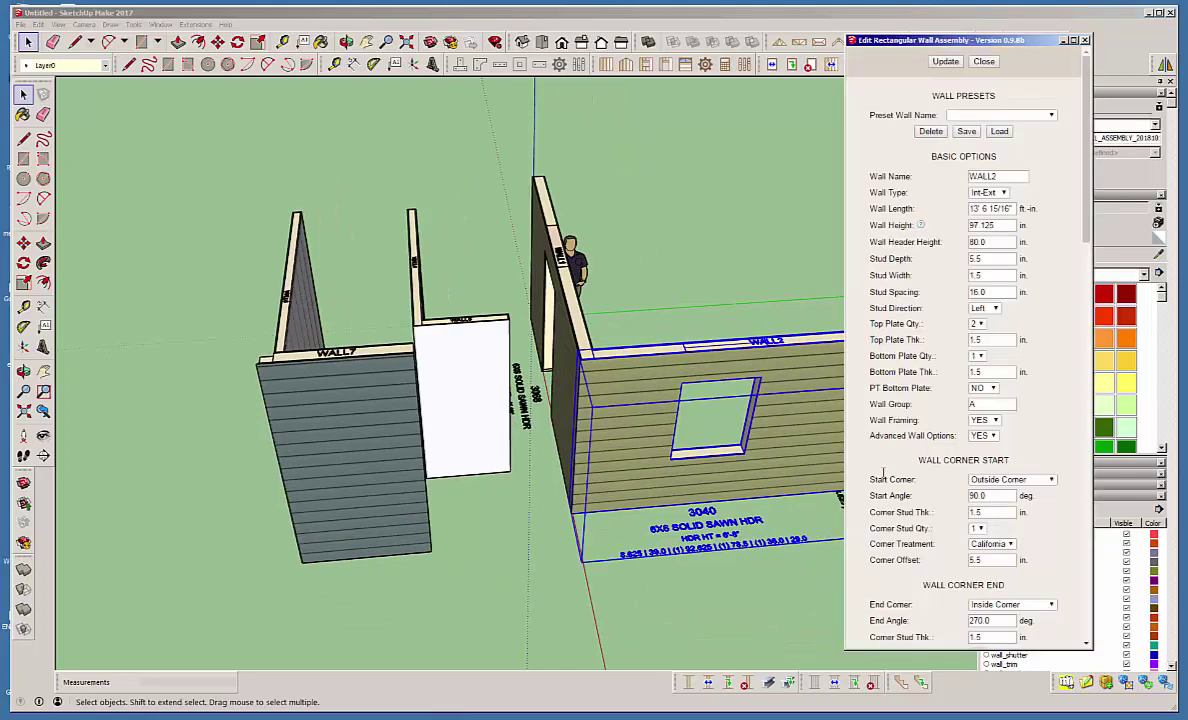
{"action": "left_click", "coordinate": [1051, 116]}
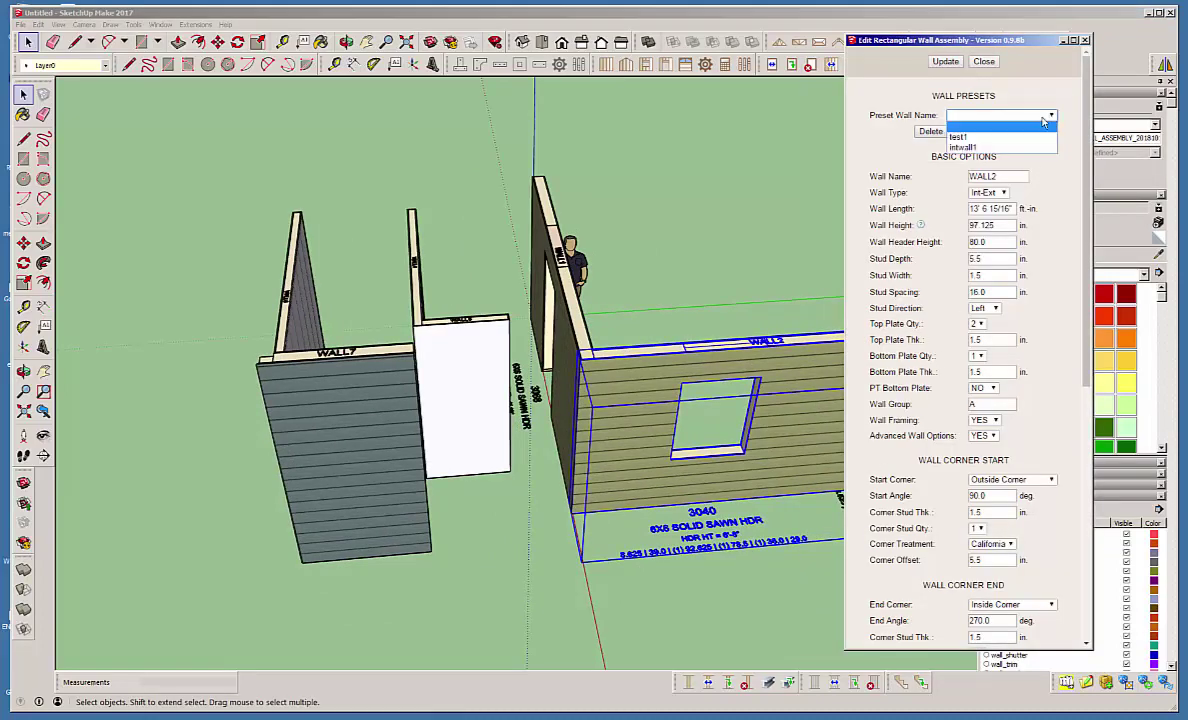
{"action": "left_click", "coordinate": [1004, 140]}
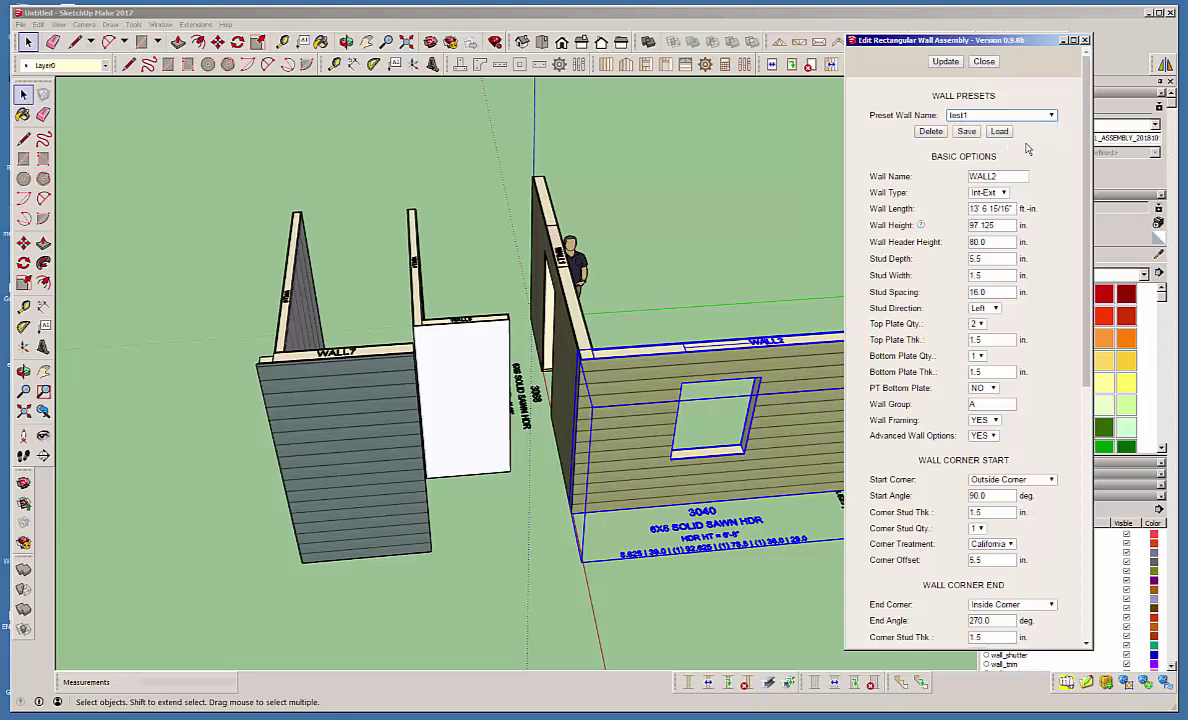
{"action": "left_click", "coordinate": [994, 133]}
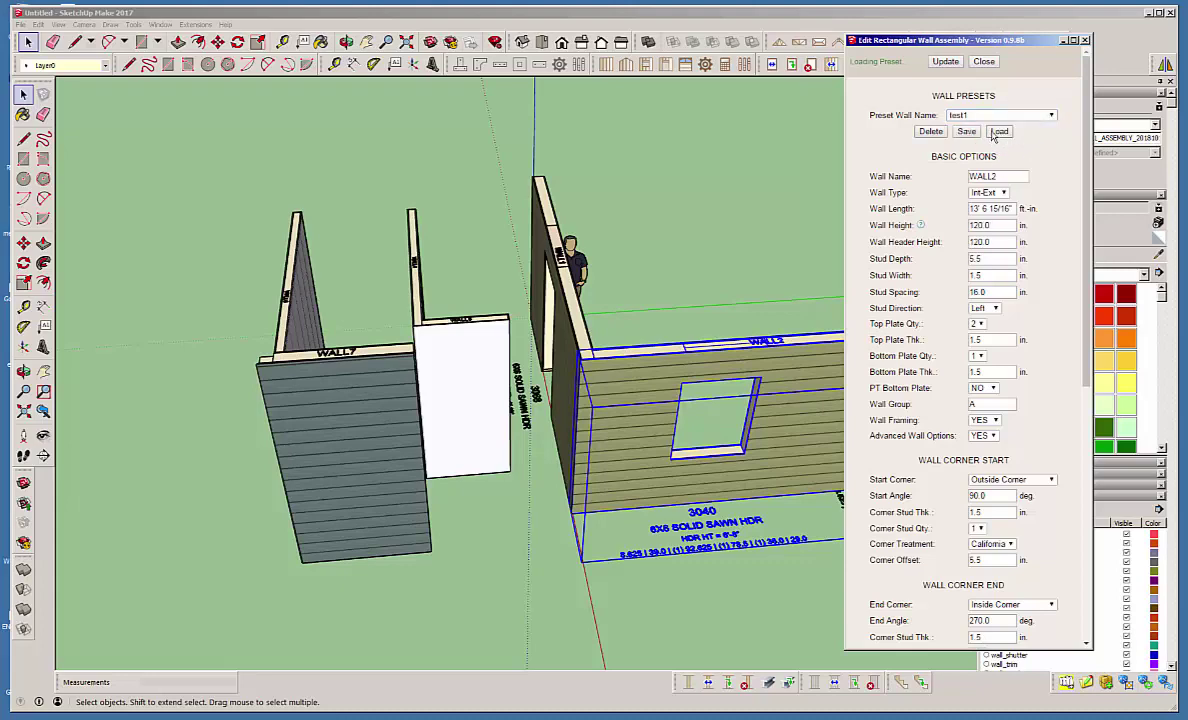
{"action": "left_click", "coordinate": [943, 62]}
{"action": "middle_click_drag", "start_coordinate": [688, 324], "coordinate": [907, 187]}
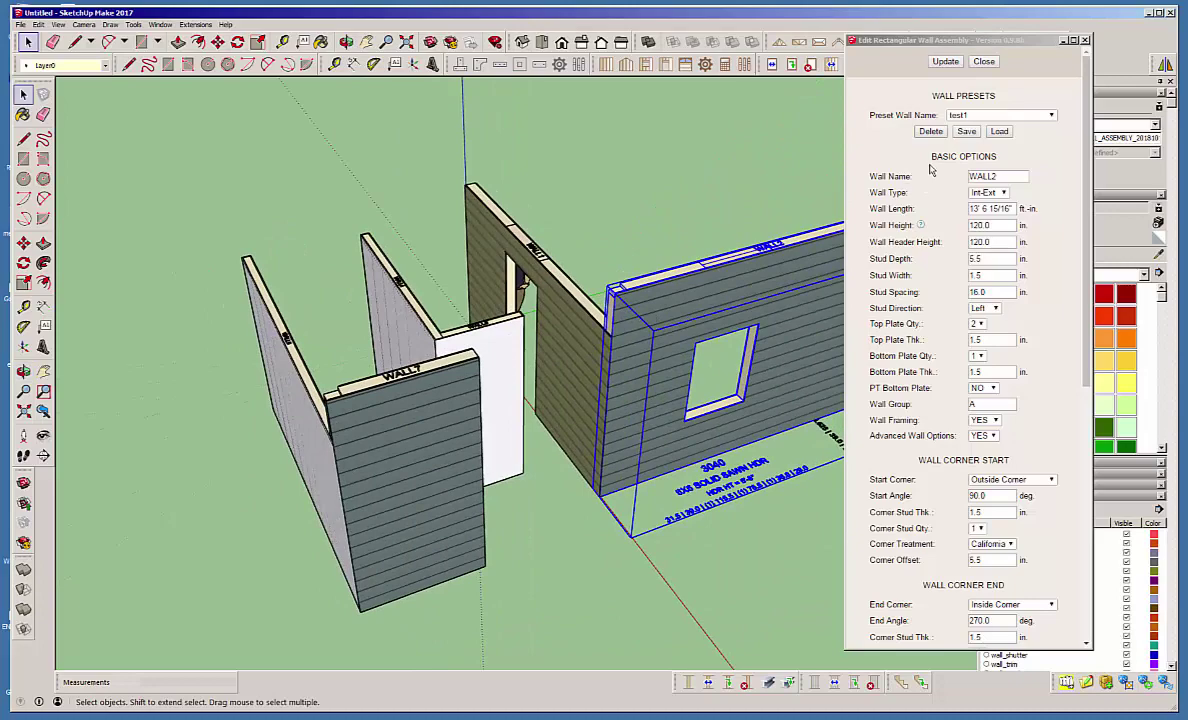
{"action": "left_click_drag", "start_coordinate": [942, 38], "coordinate": [1032, 54]}
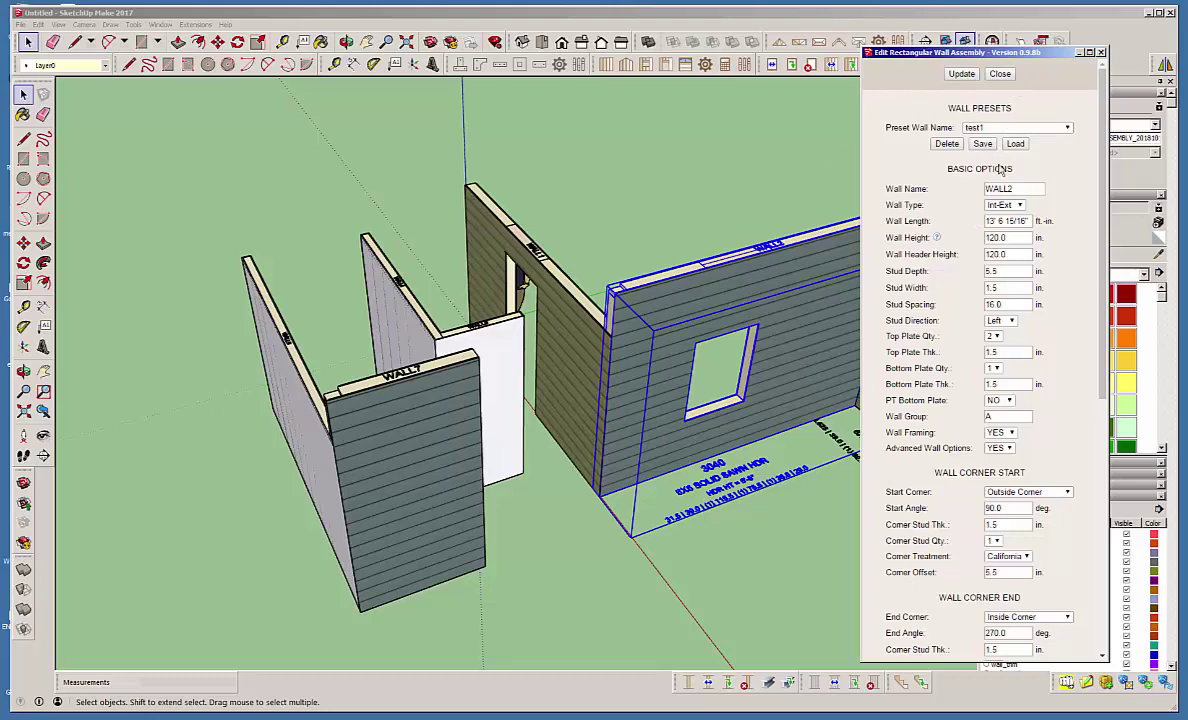
Step: Load the test1 preset into the exterior window wall WALL2 again and update the wall
{"action": "left_click", "coordinate": [1057, 131]}
{"action": "left_click", "coordinate": [1017, 140]}
{"action": "left_click", "coordinate": [1017, 145]}
{"action": "left_click", "coordinate": [961, 74]}
Step: Load the intwall1 preset, set the wall height to 100 in. and save the preset again under the name intwall1
{"action": "left_click", "coordinate": [995, 128]}
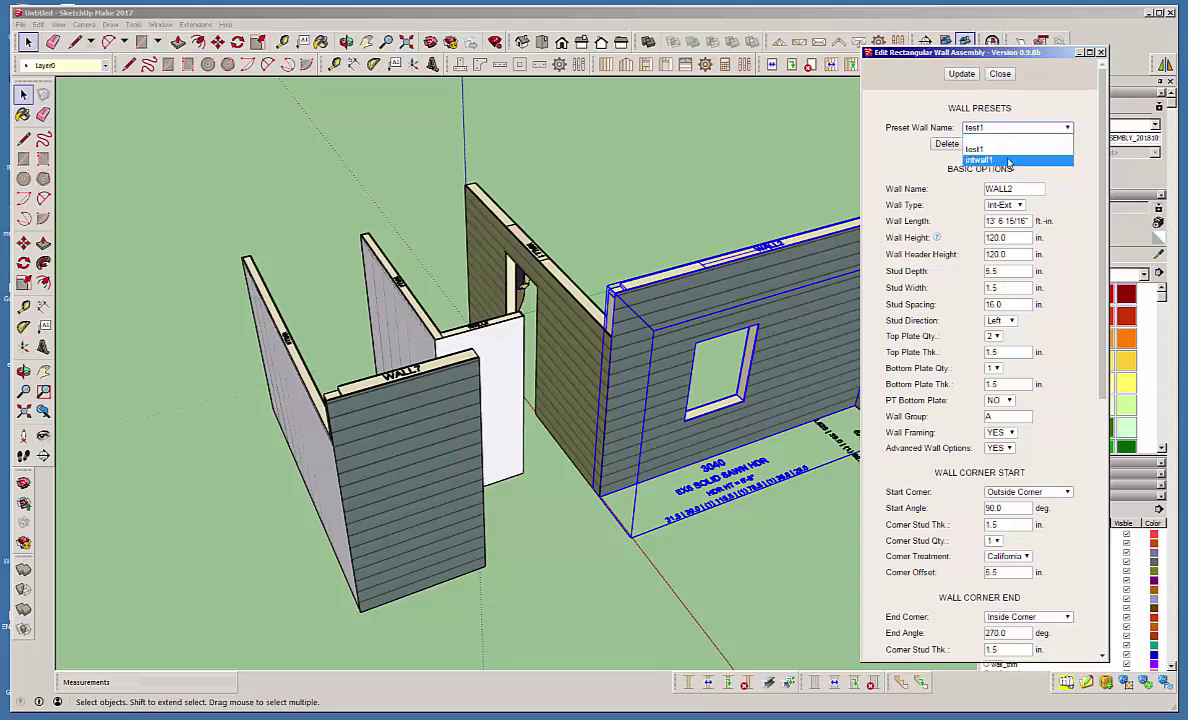
{"action": "left_click", "coordinate": [1008, 161]}
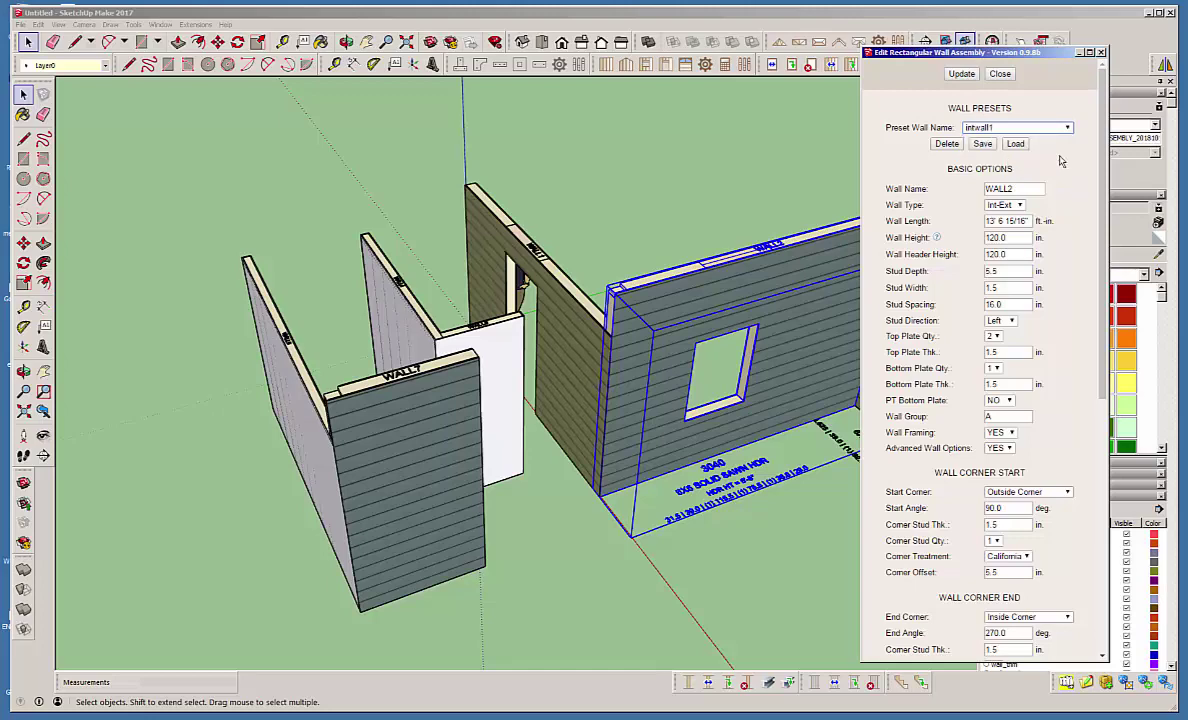
{"action": "left_click", "coordinate": [1016, 145]}
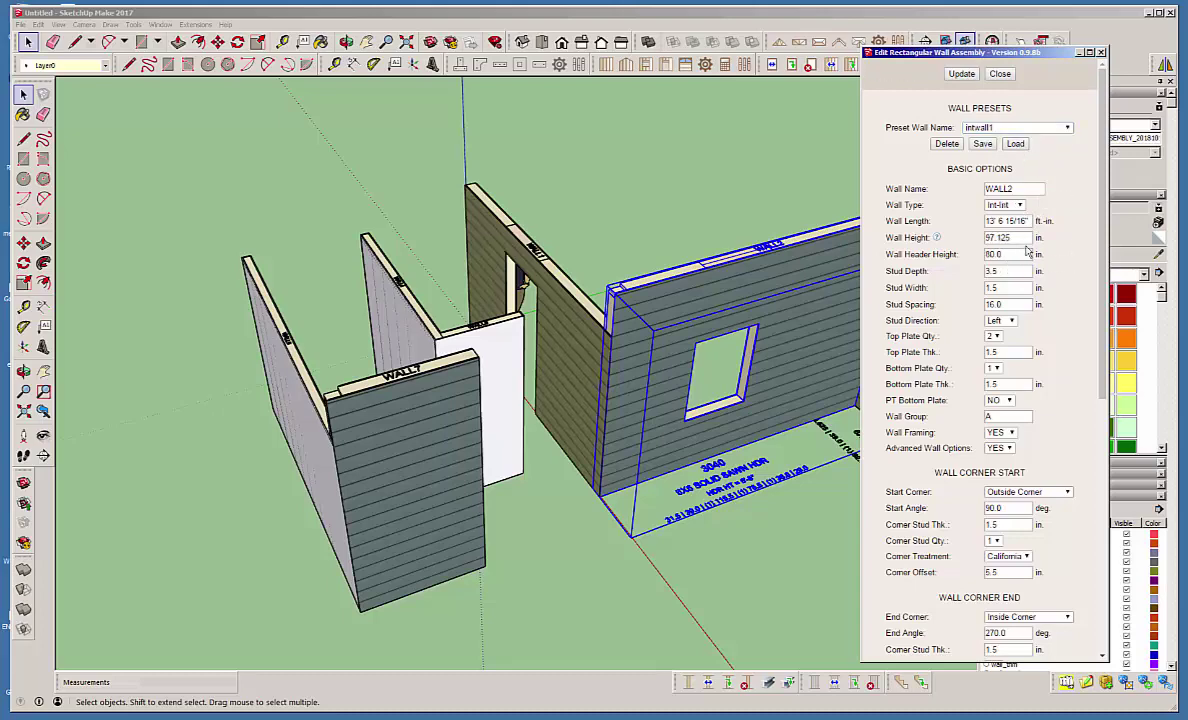
{"action": "double_click", "coordinate": [1000, 237]}
{"action": "type", "text": "100"}
{"action": "left_click", "coordinate": [984, 144]}
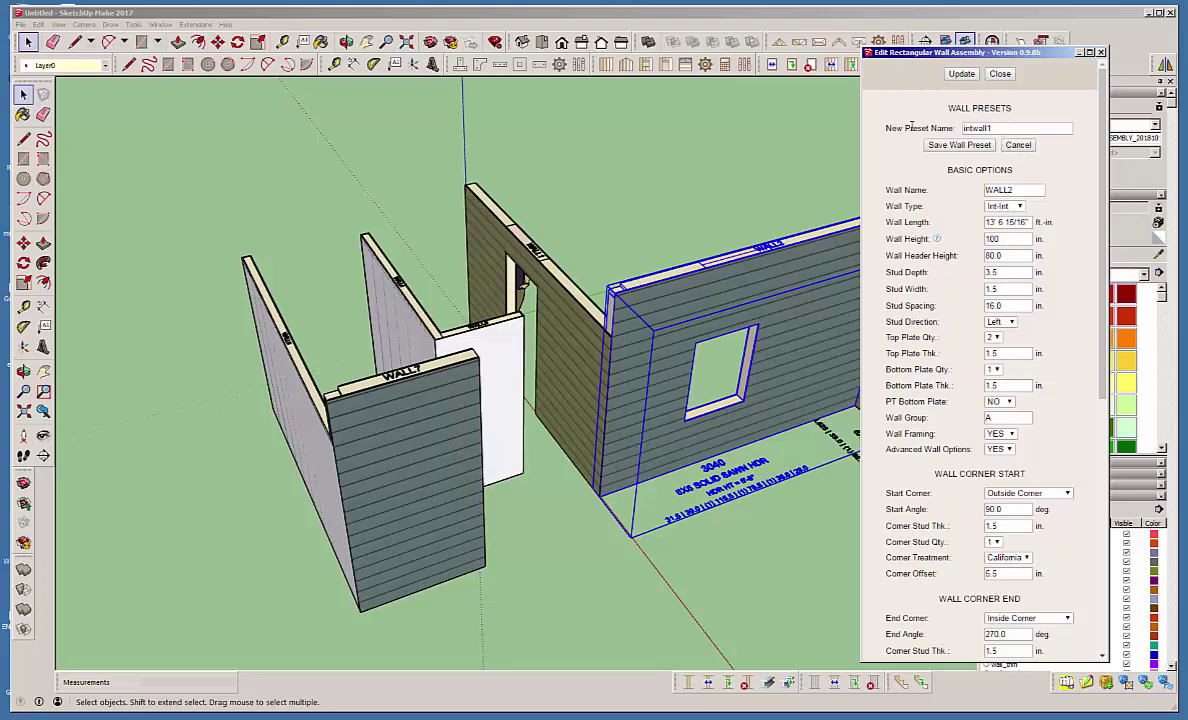
{"action": "left_click", "coordinate": [972, 147]}
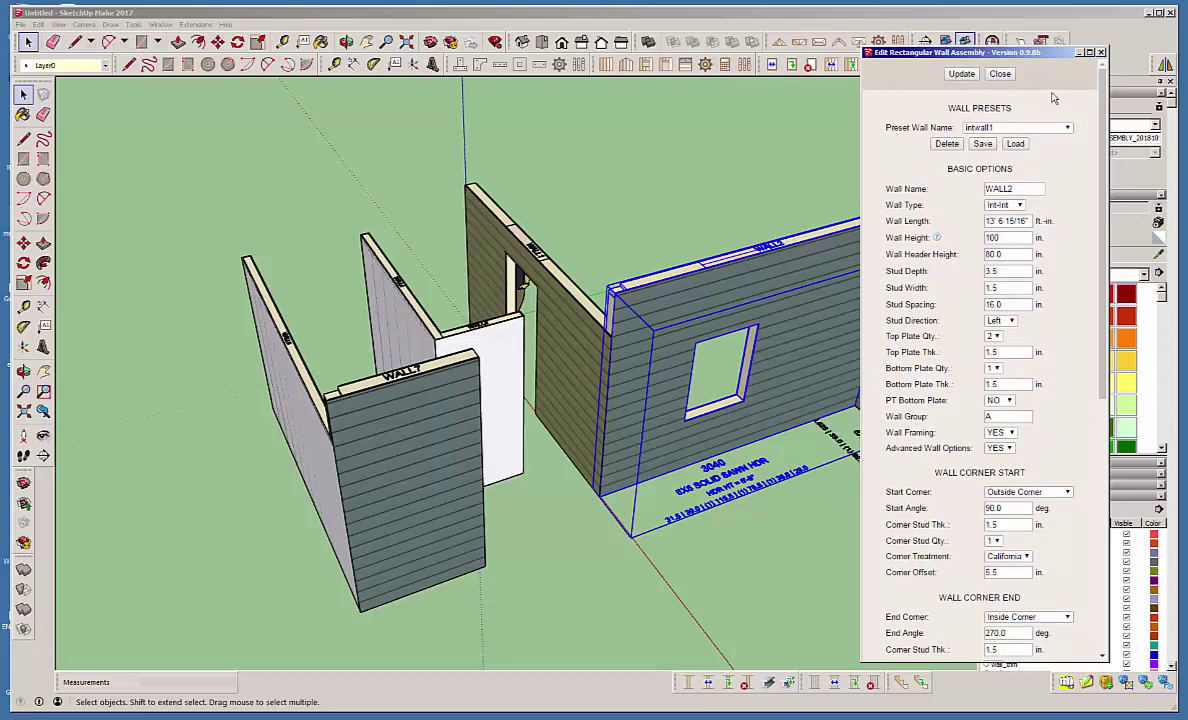
{"action": "left_click", "coordinate": [1000, 75]}
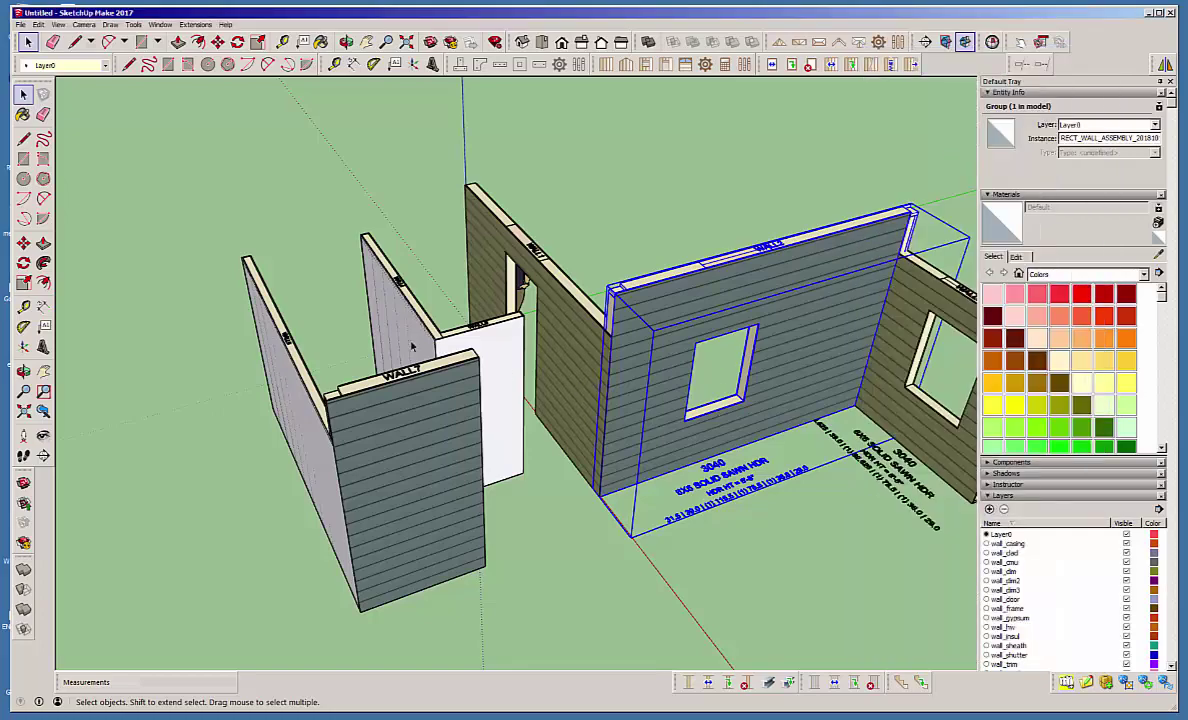
Step: Edit the long white interior wall WALL6, reload the intwall1 preset, update the wall and inspect its corner with WALL7
{"action": "mouse_move", "coordinate": [277, 294]}
{"action": "middle_mouse_down"}
{"action": "mouse_move", "coordinate": [652, 270]}
{"action": "mouse_move", "coordinate": [589, 424]}
{"action": "middle_mouse_up"}
{"action": "left_click", "coordinate": [589, 424]}
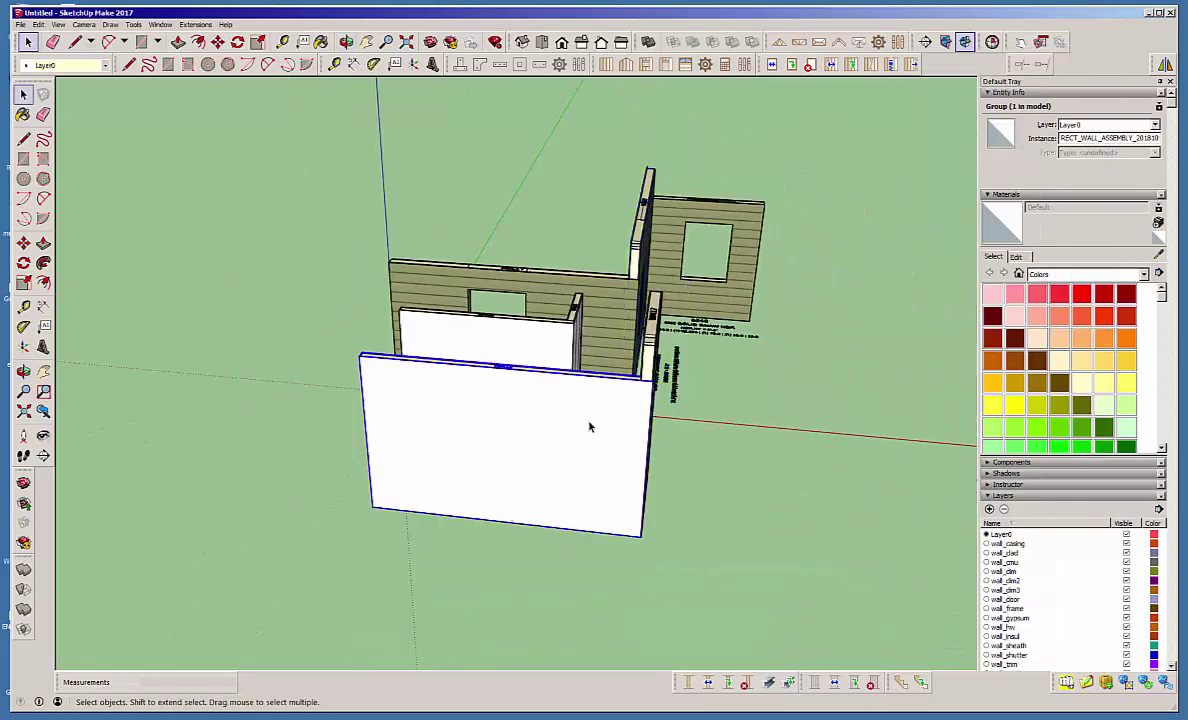
{"action": "right_click", "coordinate": [590, 427]}
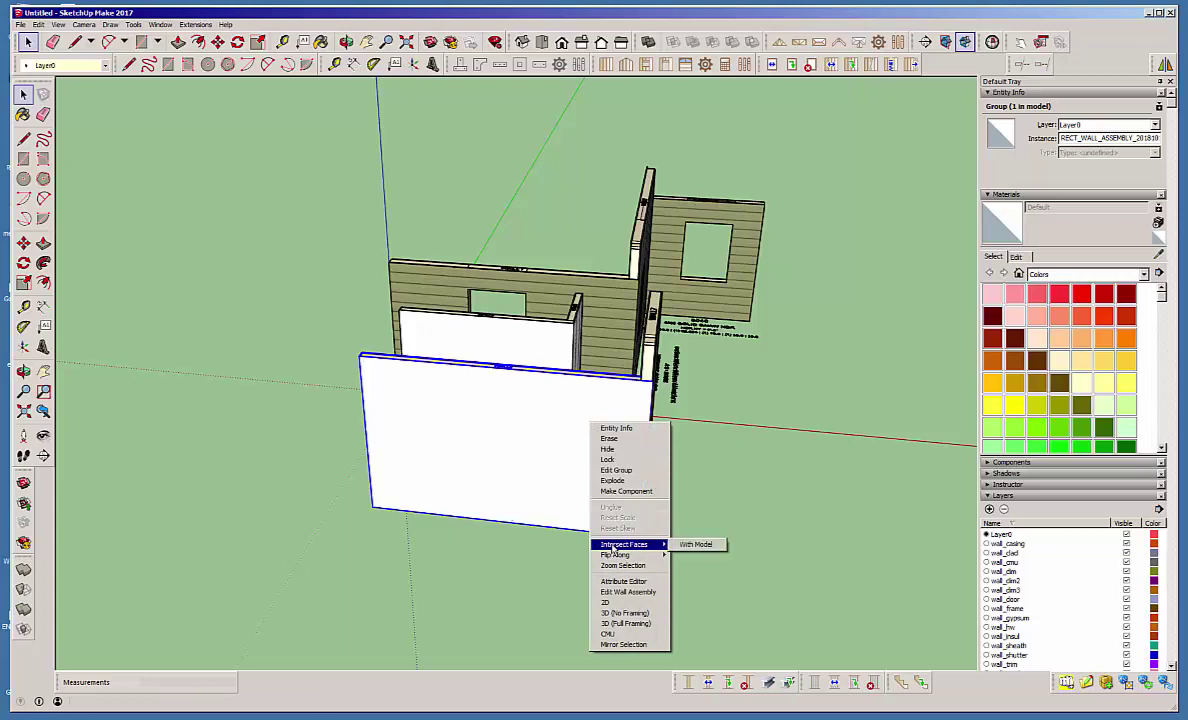
{"action": "left_click", "coordinate": [630, 591]}
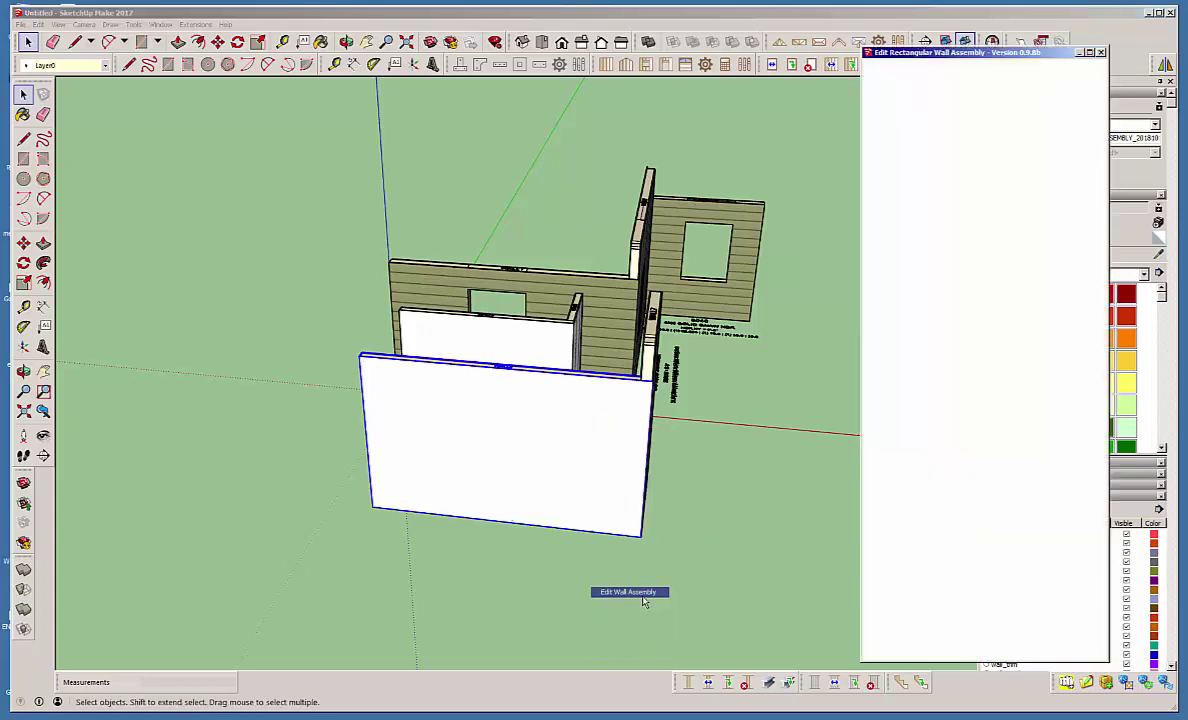
{"action": "left_click", "coordinate": [1065, 127]}
{"action": "left_click", "coordinate": [1000, 160]}
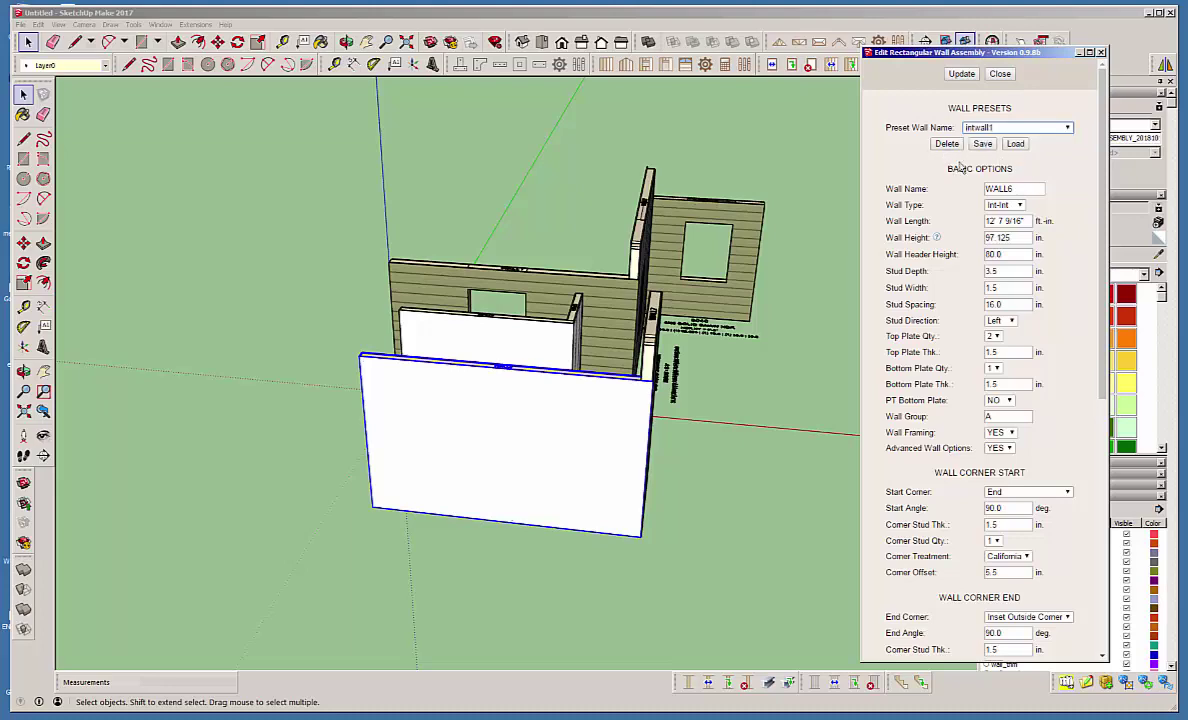
{"action": "left_click", "coordinate": [1015, 144]}
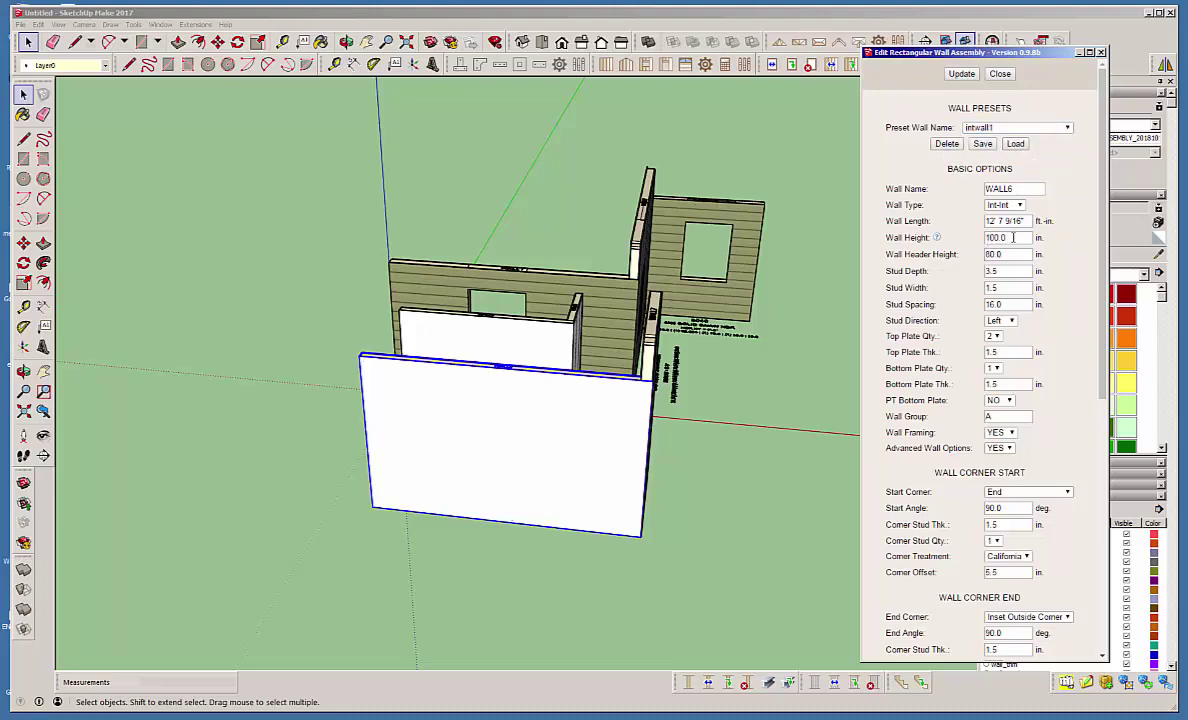
{"action": "left_click", "coordinate": [961, 75]}
{"action": "mouse_move", "coordinate": [570, 412]}
{"action": "middle_mouse_down"}
{"action": "mouse_move", "coordinate": [682, 413]}
{"action": "mouse_move", "coordinate": [560, 385]}
{"action": "middle_mouse_up"}
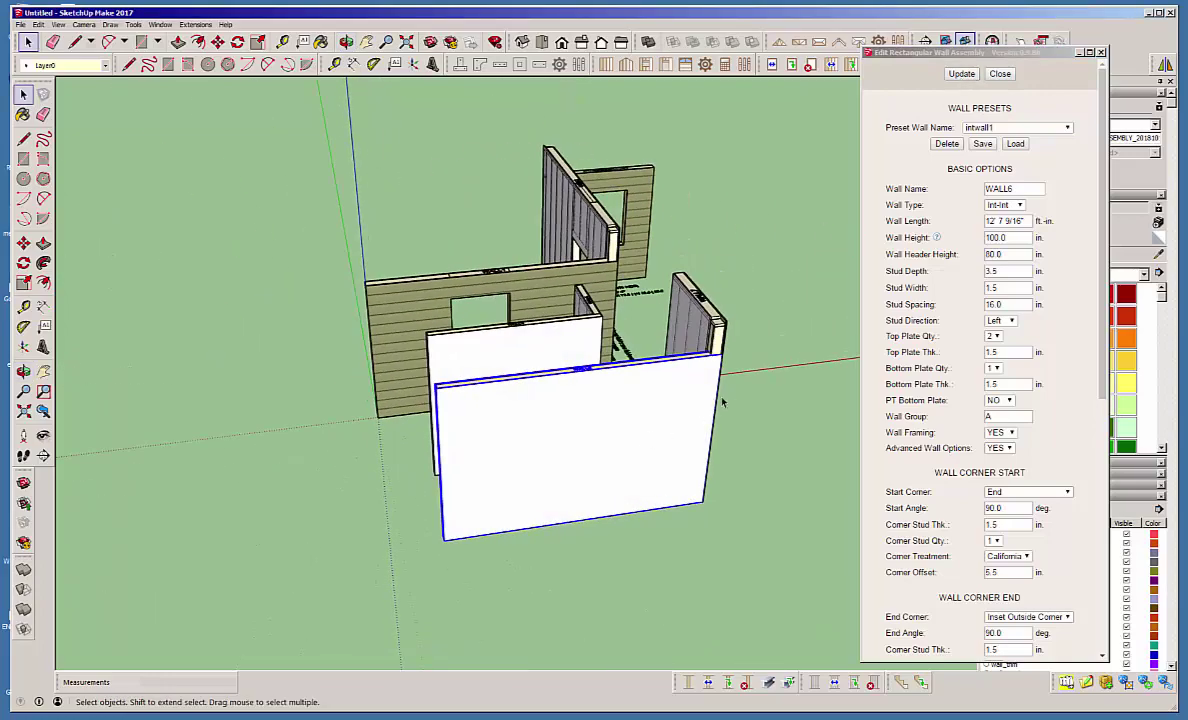
{"action": "middle_click_drag", "start_coordinate": [728, 381], "coordinate": [412, 370]}
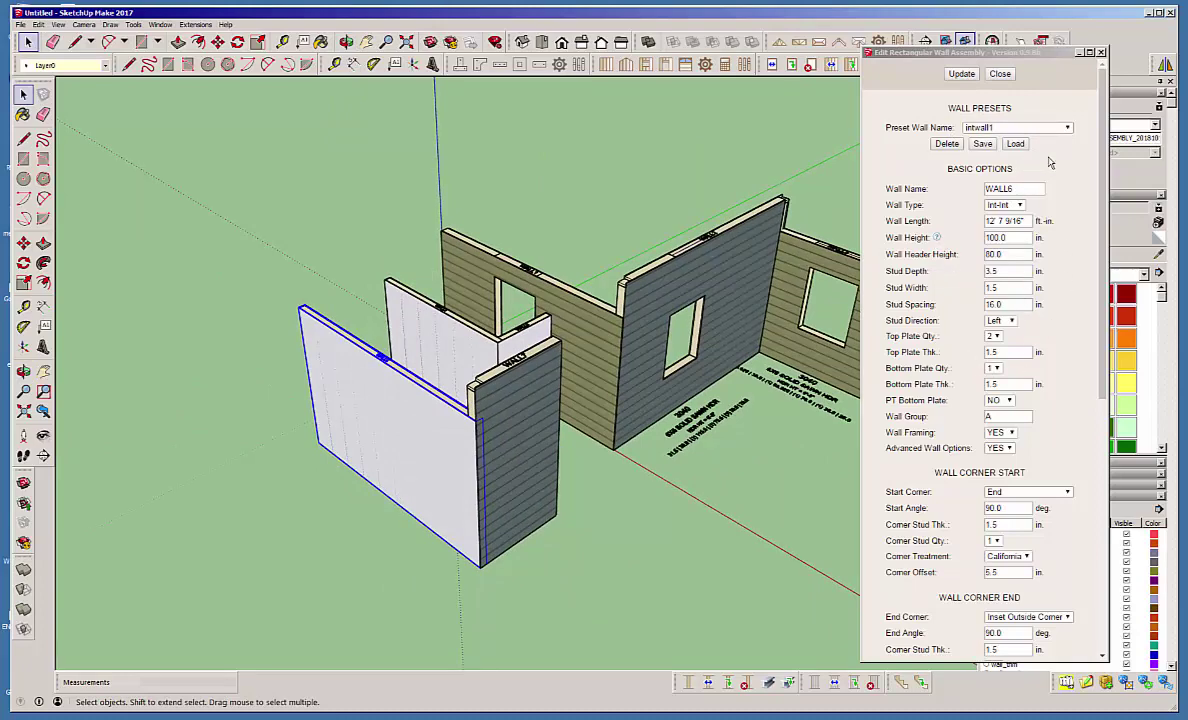
{"action": "left_click", "coordinate": [950, 73]}
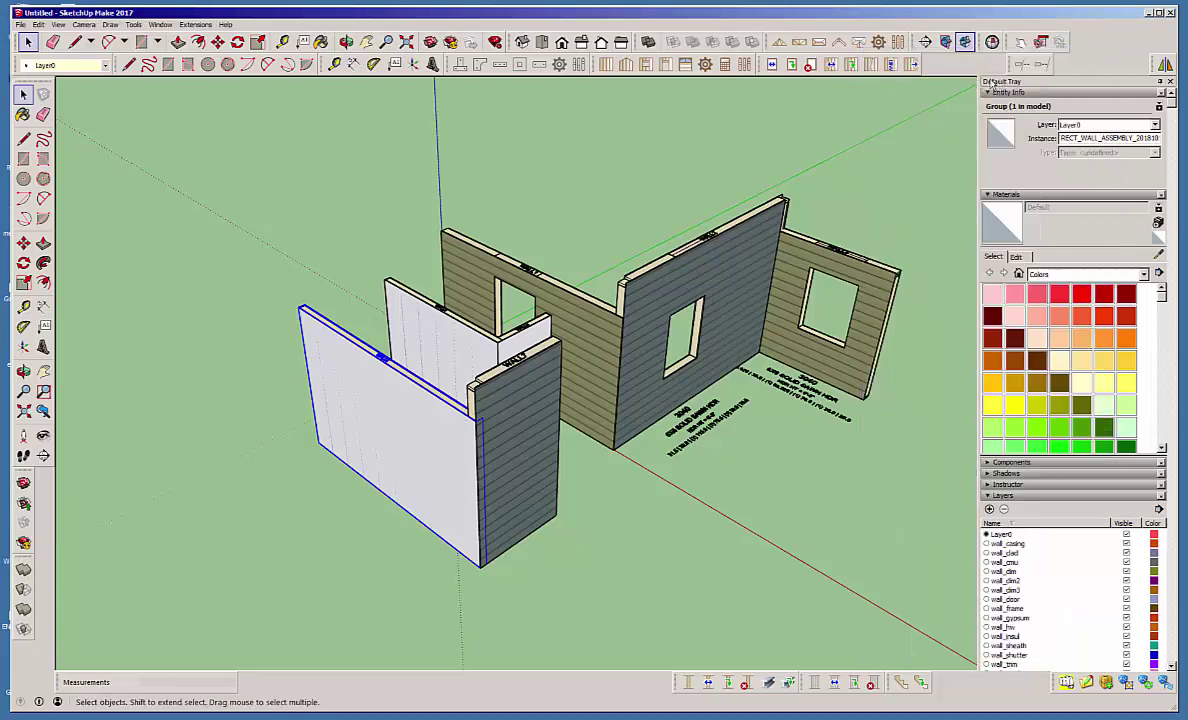
Step: Open the wall construction and wall preset options in the Medeek Wall global settings
{"action": "left_click", "coordinate": [744, 64]}
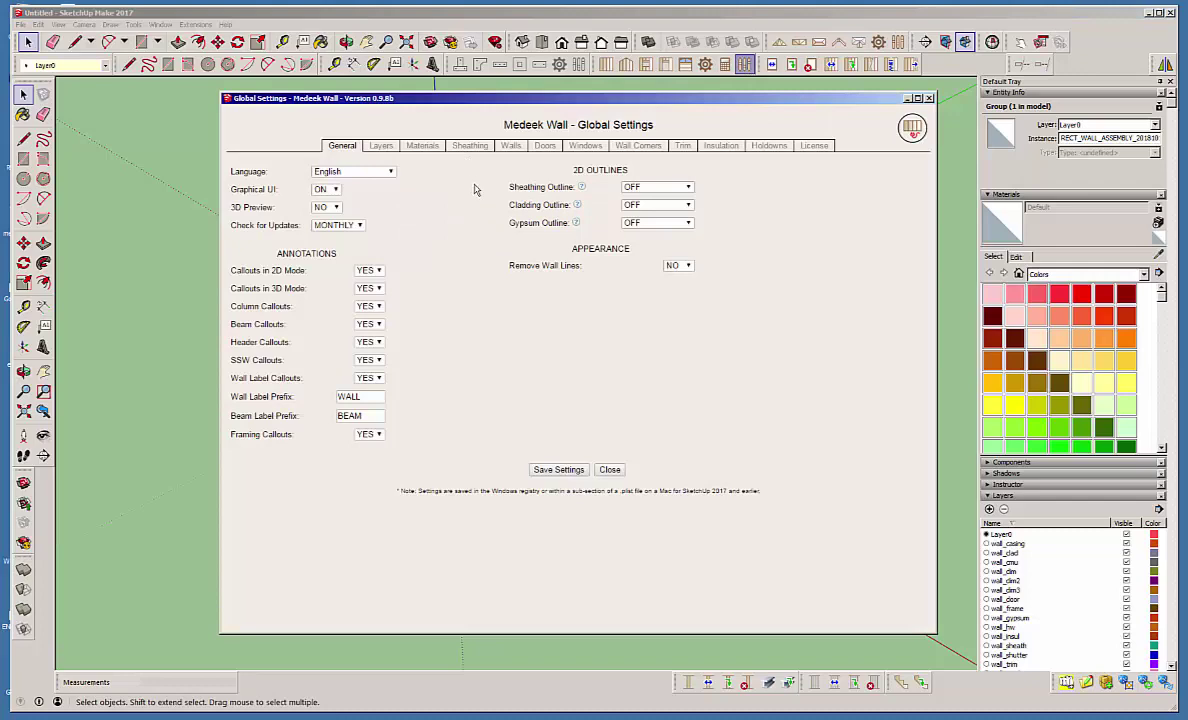
{"action": "left_click", "coordinate": [511, 145]}
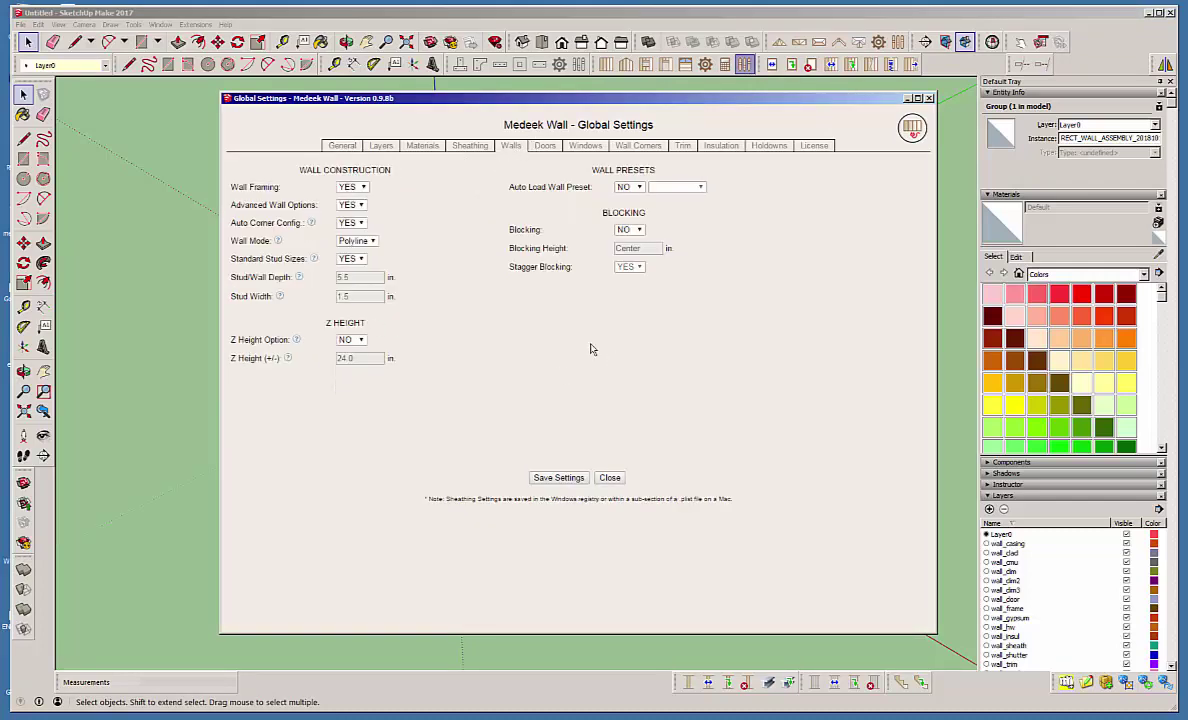